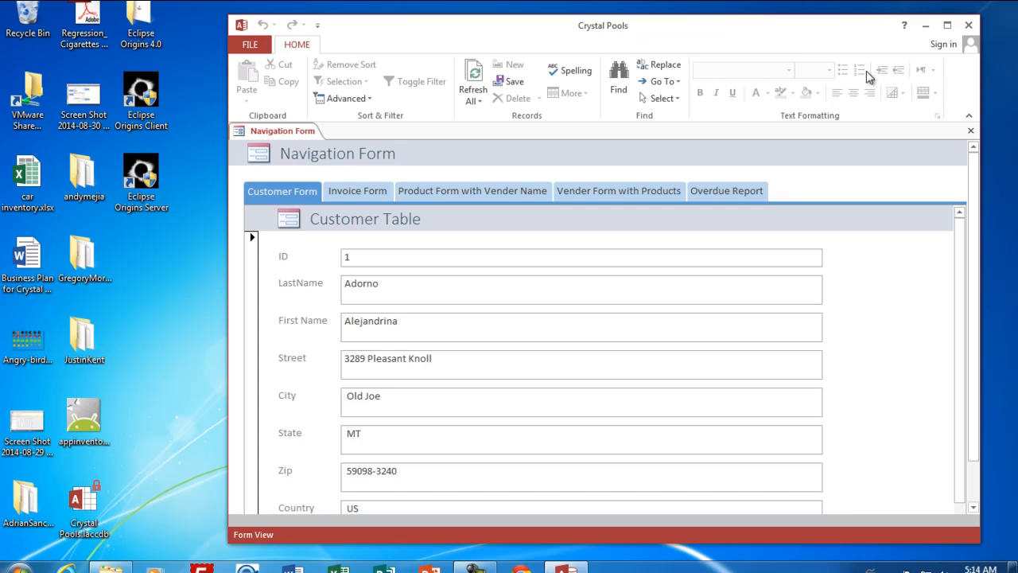
# Step: Maximize the database window and browse the Invoice, Product, Vender and Overdue Report pages of the Navigation Form
pyautogui.click(947, 26)
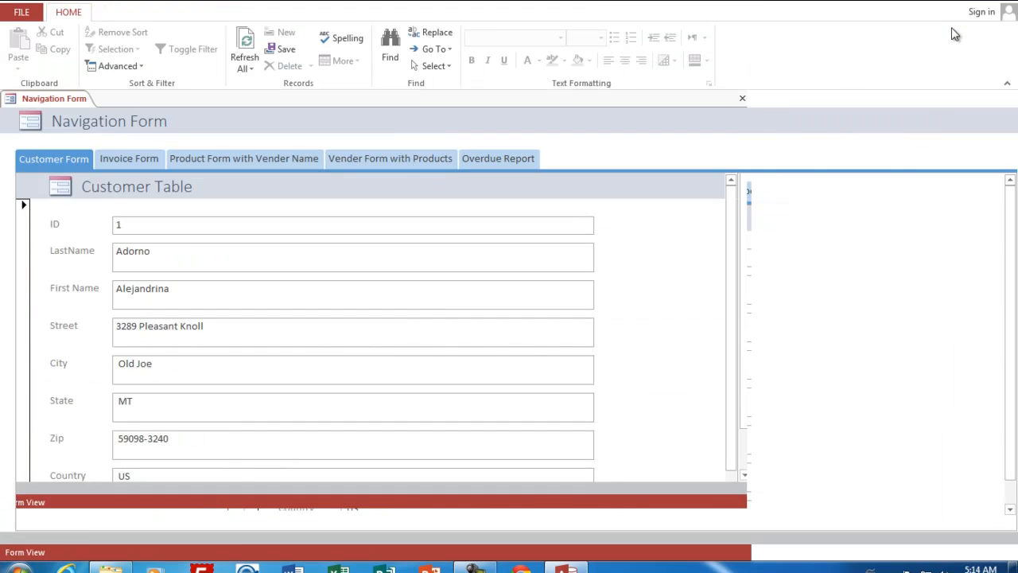
pyautogui.click(128, 158)
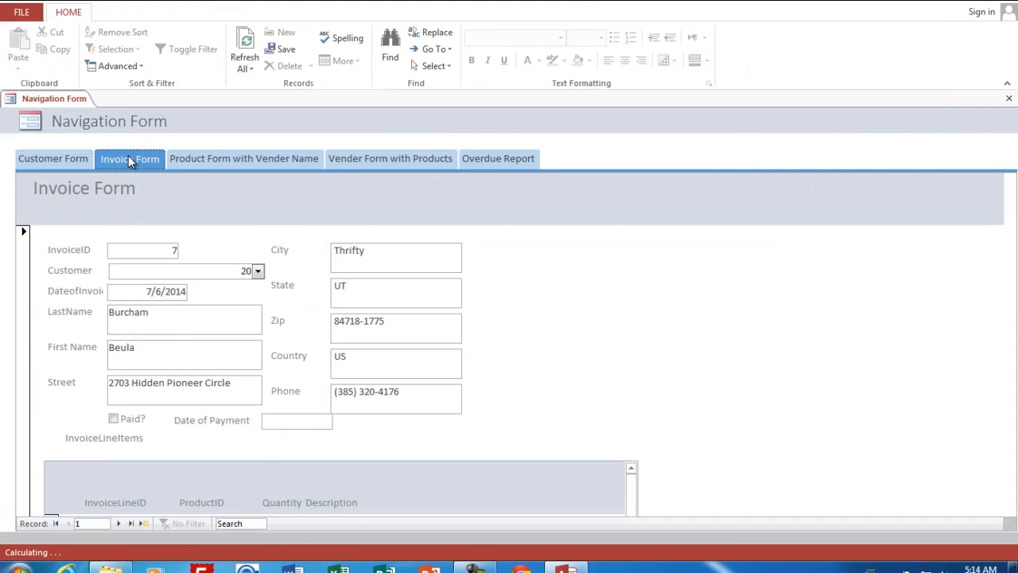
pyautogui.click(224, 159)
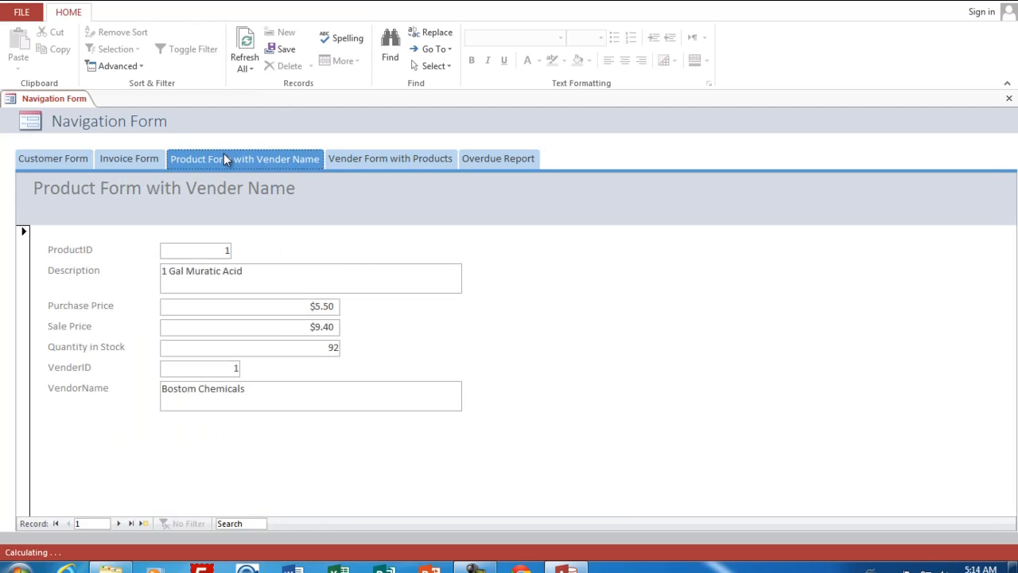
pyautogui.click(387, 163)
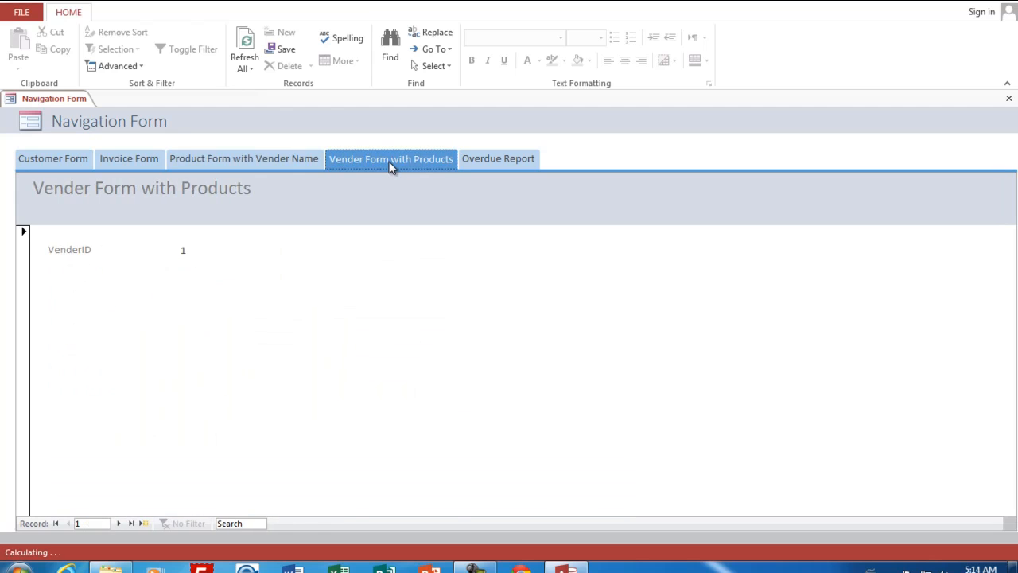
pyautogui.click(499, 159)
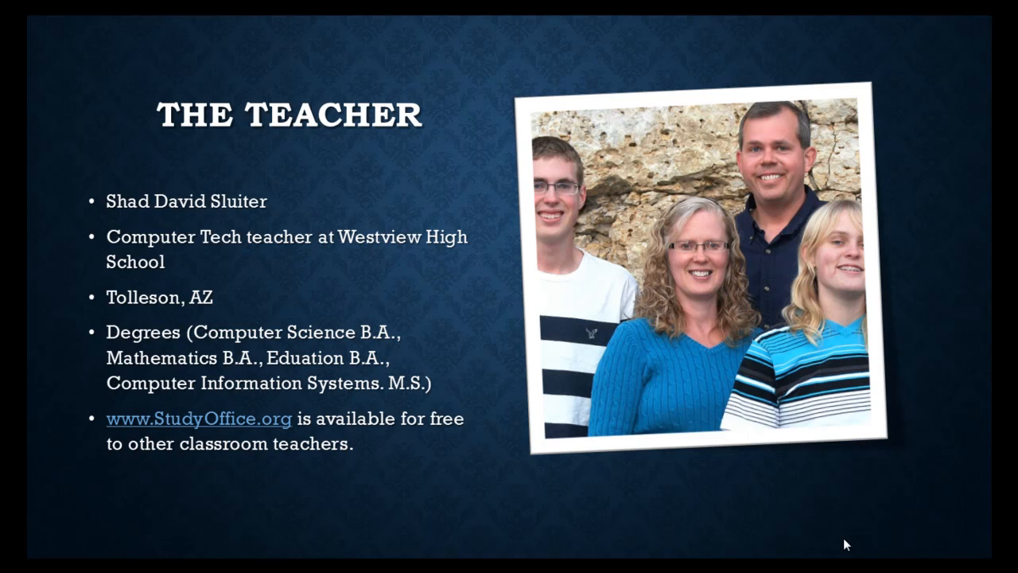
pyautogui.click(844, 538)
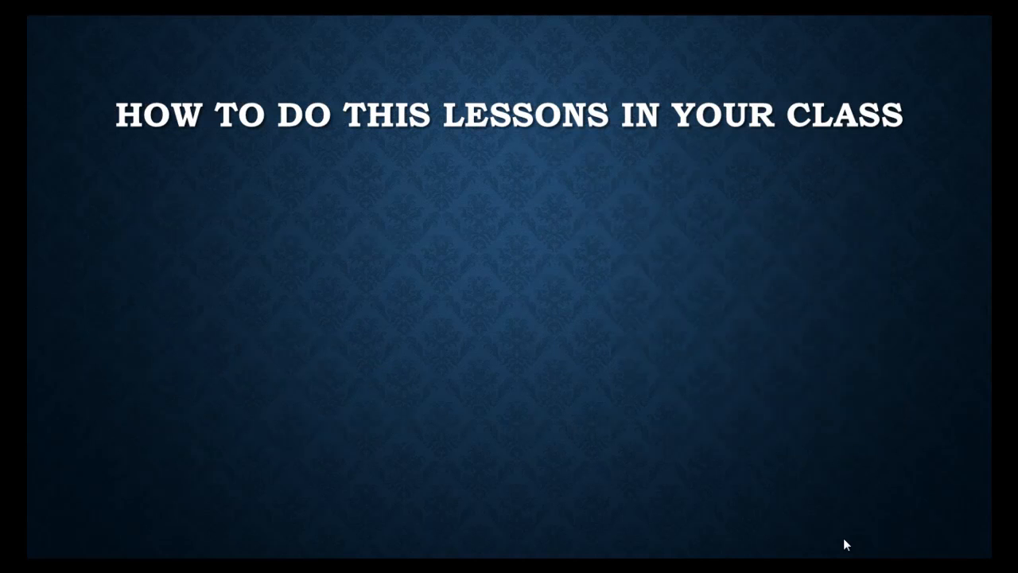
pyautogui.click(843, 538)
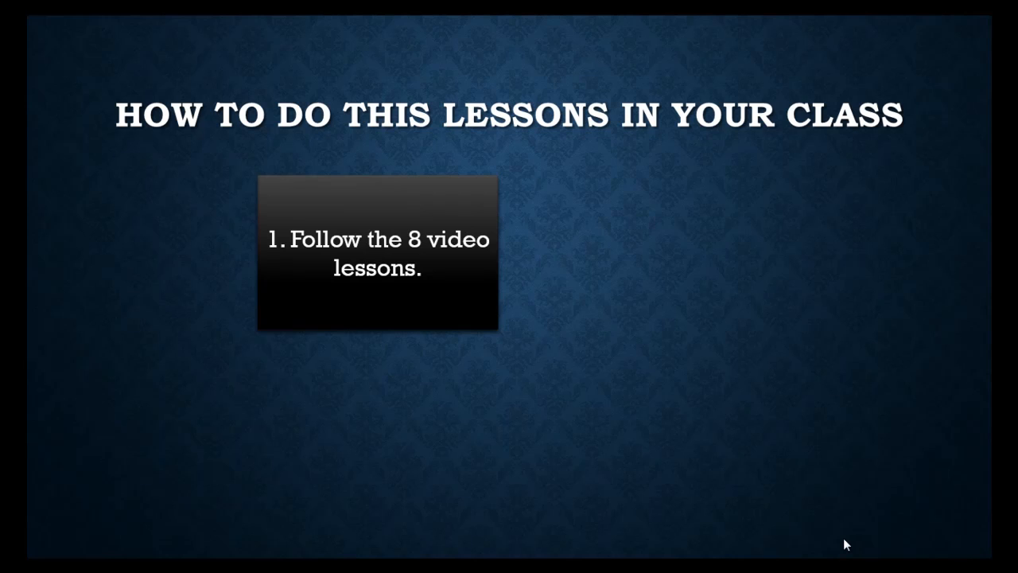
pyautogui.click(843, 538)
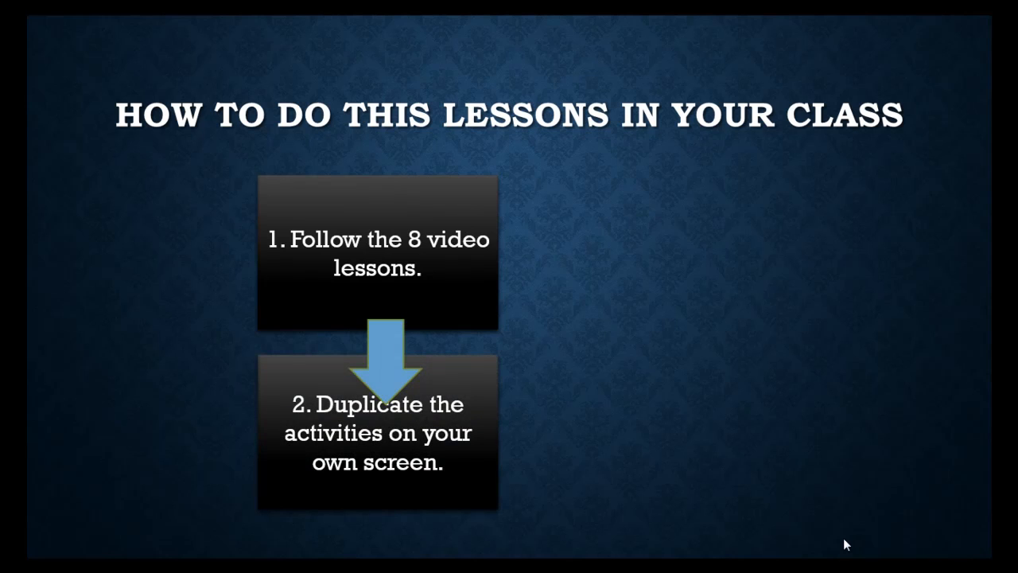
pyautogui.click(843, 538)
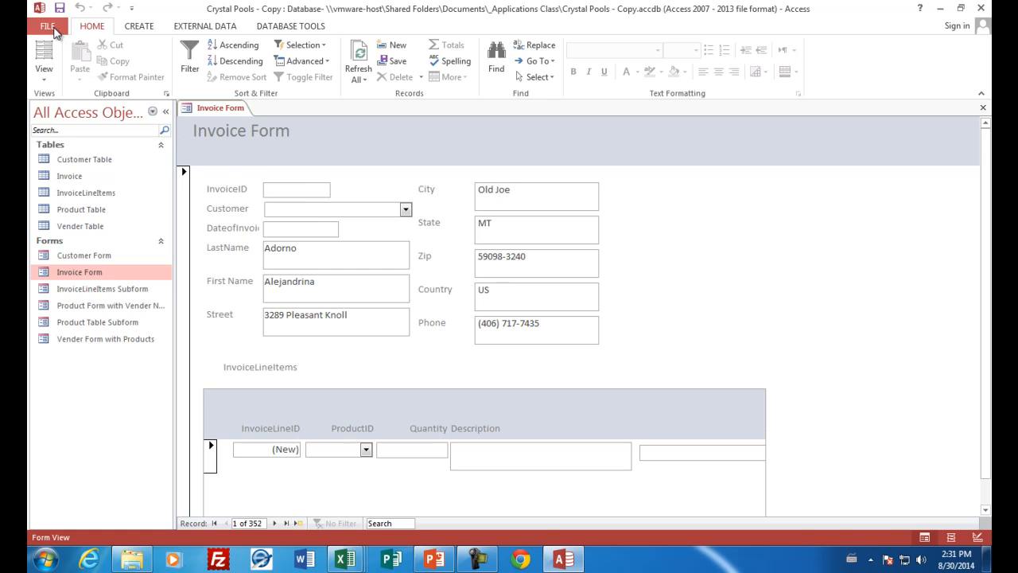
# Step: Open the print preview of the Invoice Form and inspect the invoice fields on the first page up close
pyautogui.click(49, 27)
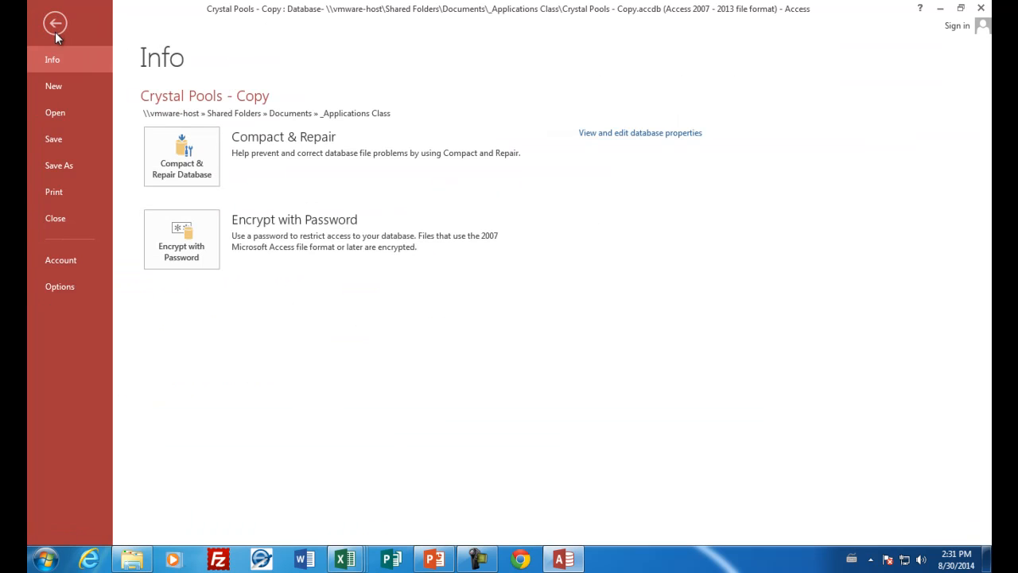
pyautogui.click(63, 196)
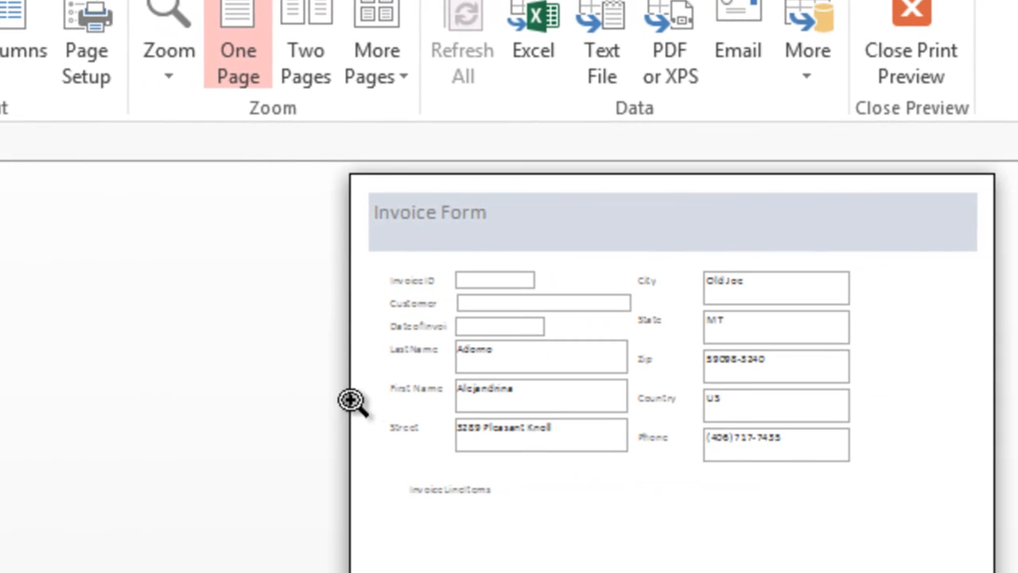
pyautogui.click(488, 285)
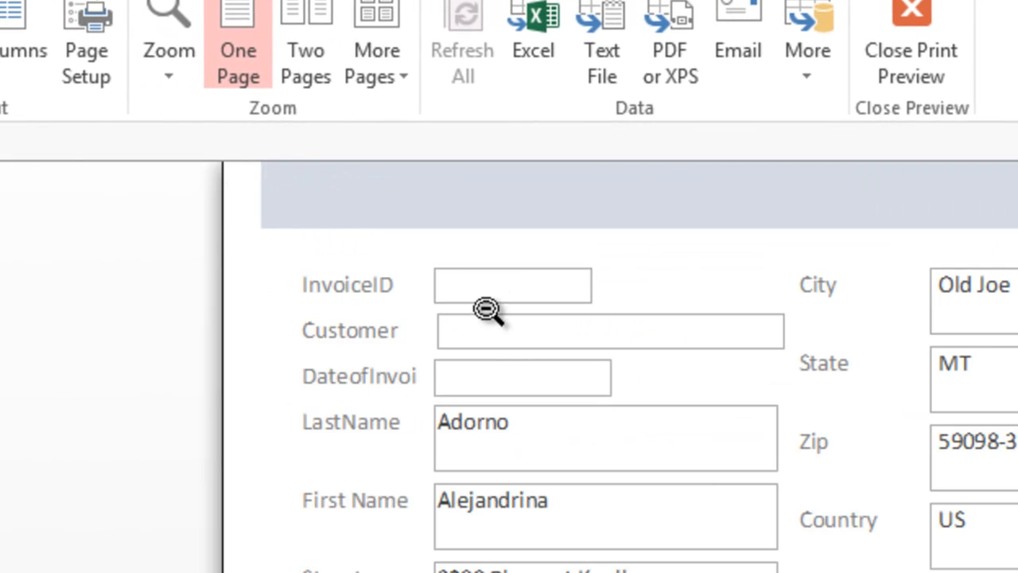
pyautogui.click(535, 296)
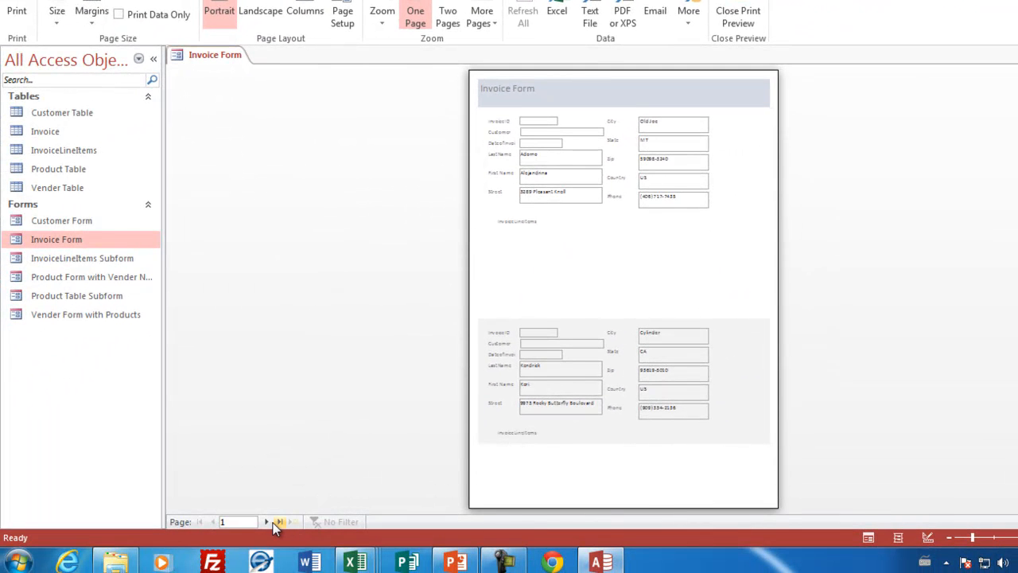
# Step: Page through the Invoice Form's print preview to examine how its width fits the pages, and close the preview
pyautogui.click(267, 521)
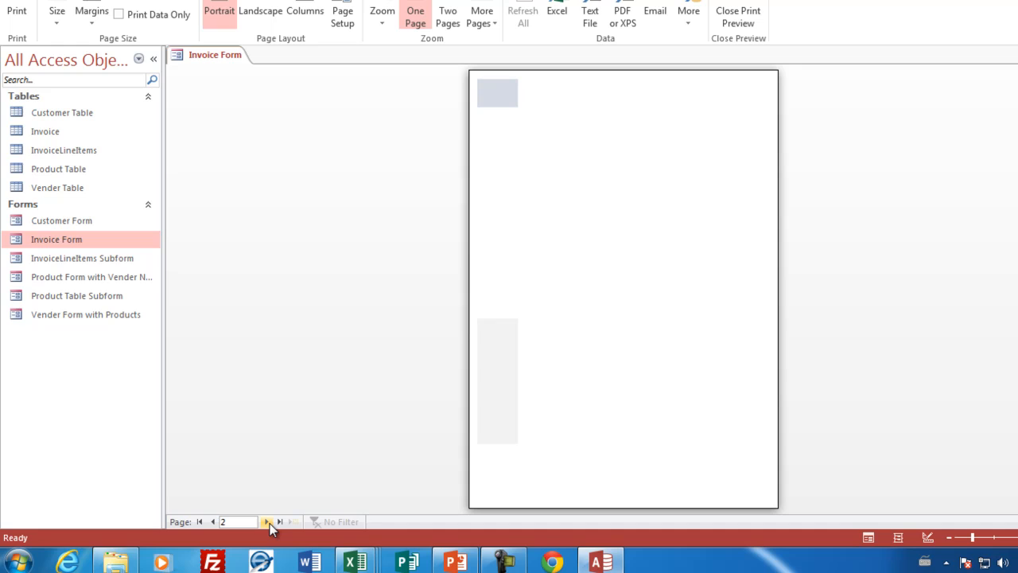
pyautogui.click(509, 110)
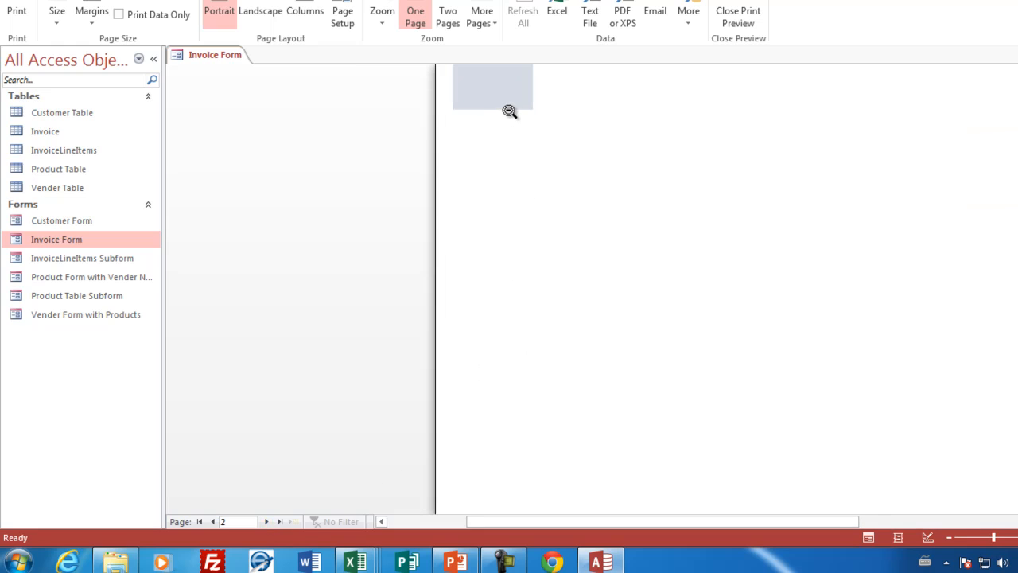
pyautogui.click(509, 111)
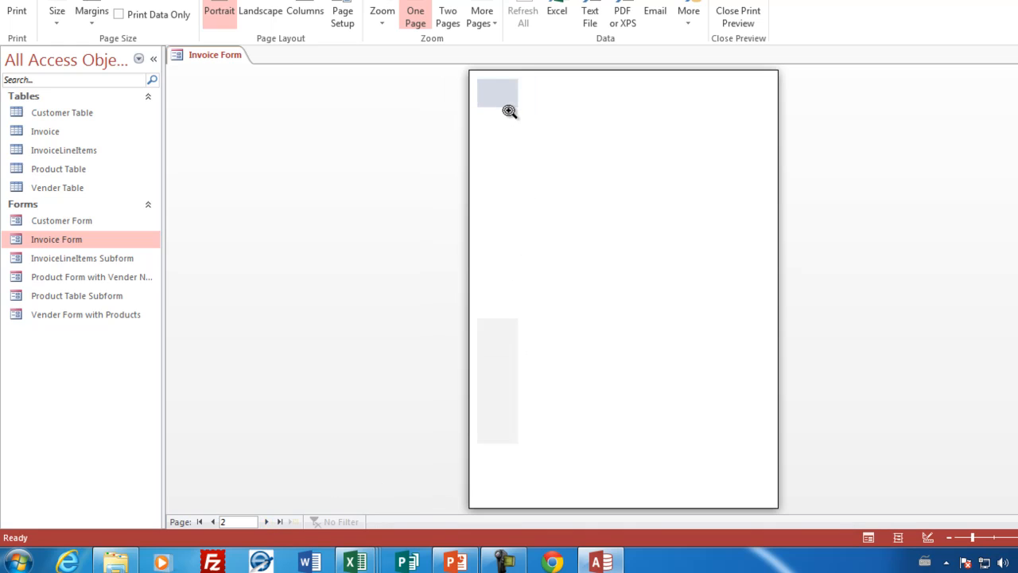
pyautogui.click(267, 522)
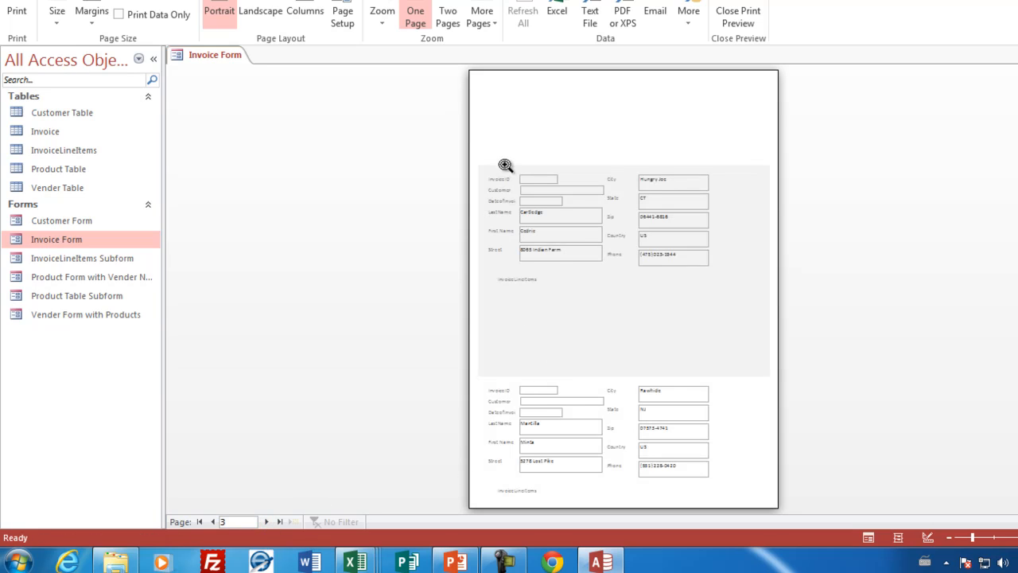
pyautogui.click(267, 521)
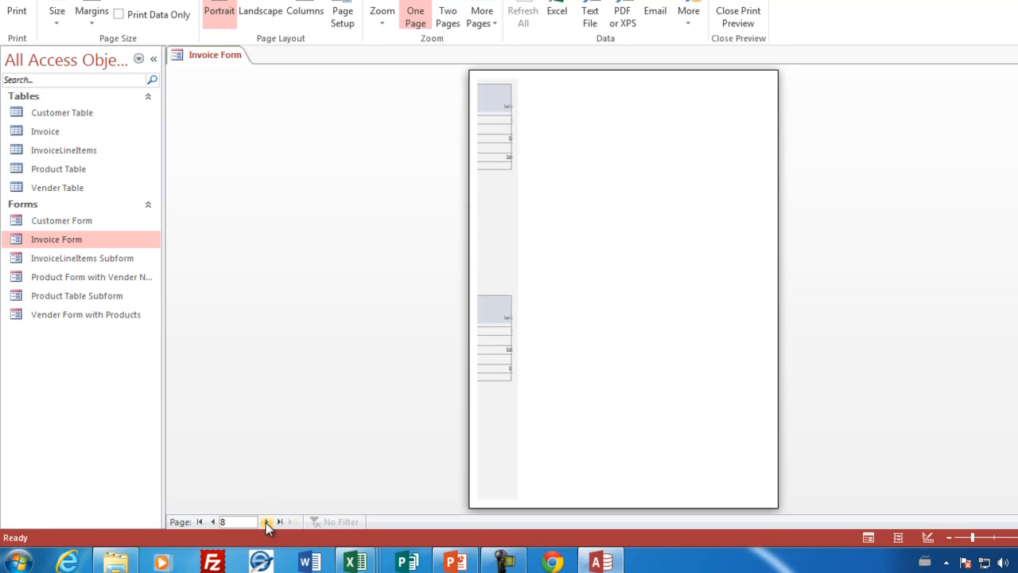
pyautogui.click(213, 522)
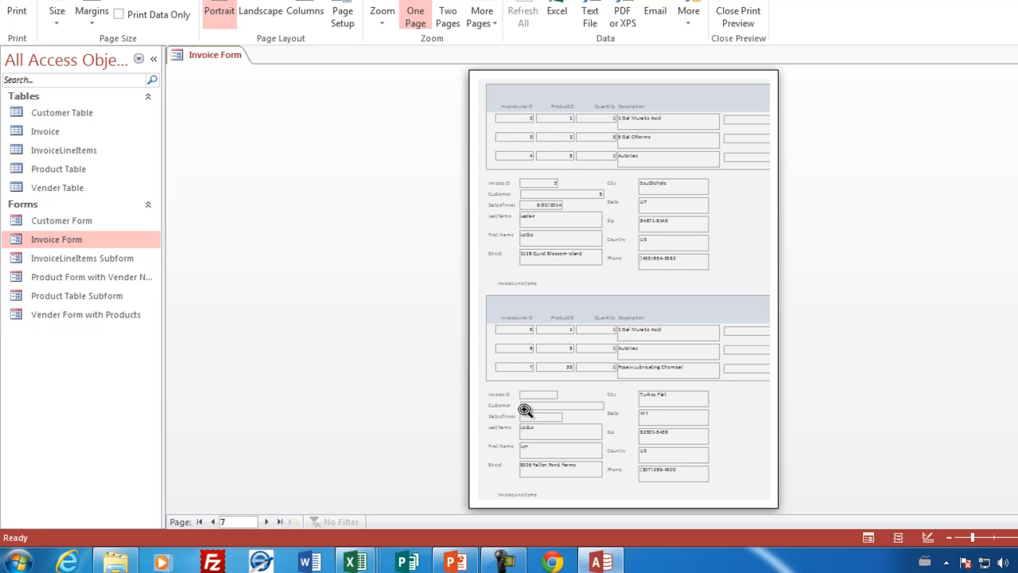
pyautogui.click(737, 11)
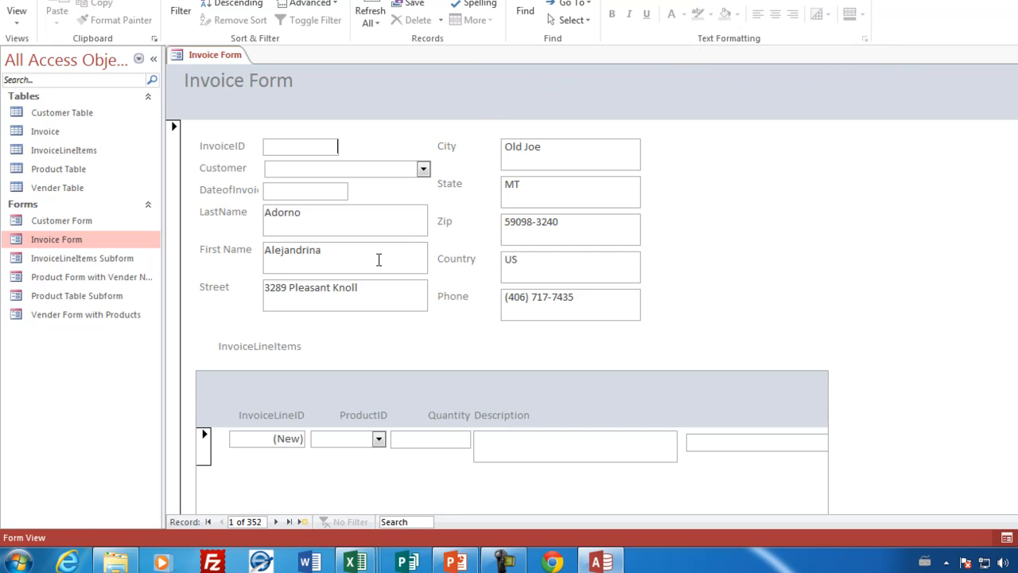
# Step: In the Invoice Form's Design View, narrow the subform's Description box to about 2 inches and place a narrower Sale Price box beside it
pyautogui.rightClick(196, 57)
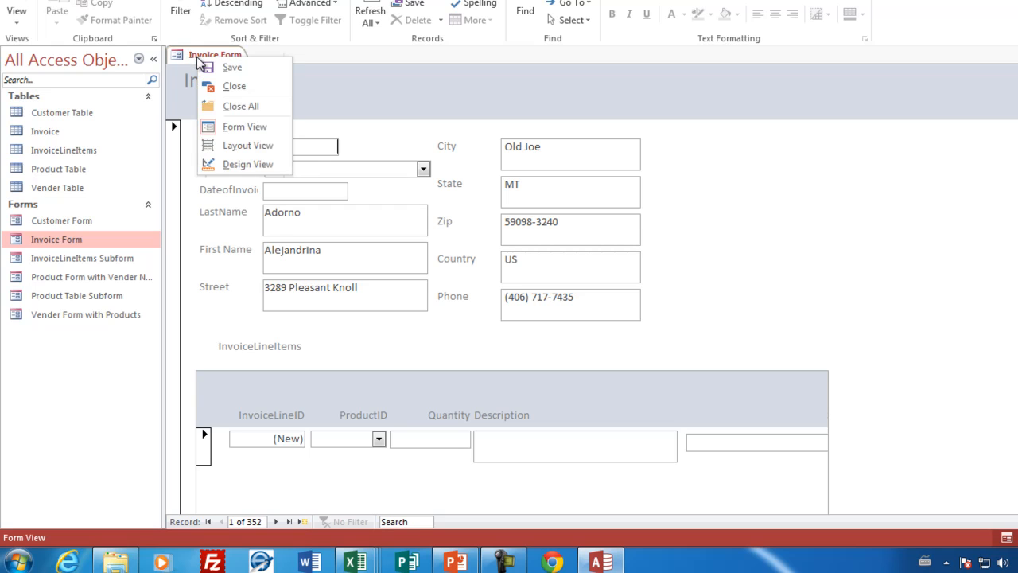
pyautogui.click(232, 163)
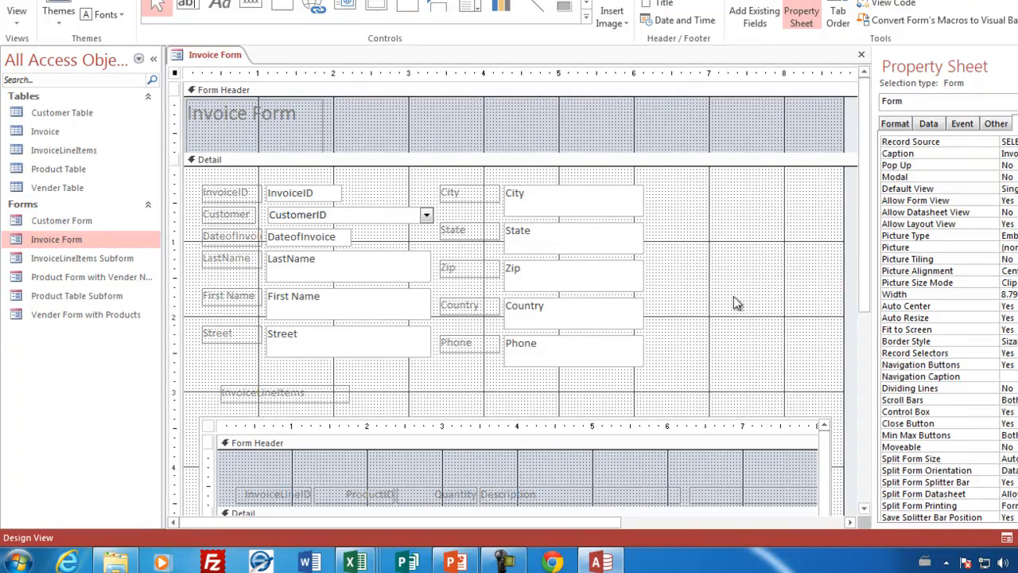
pyautogui.moveTo(866, 218); pyautogui.dragTo(865, 225)
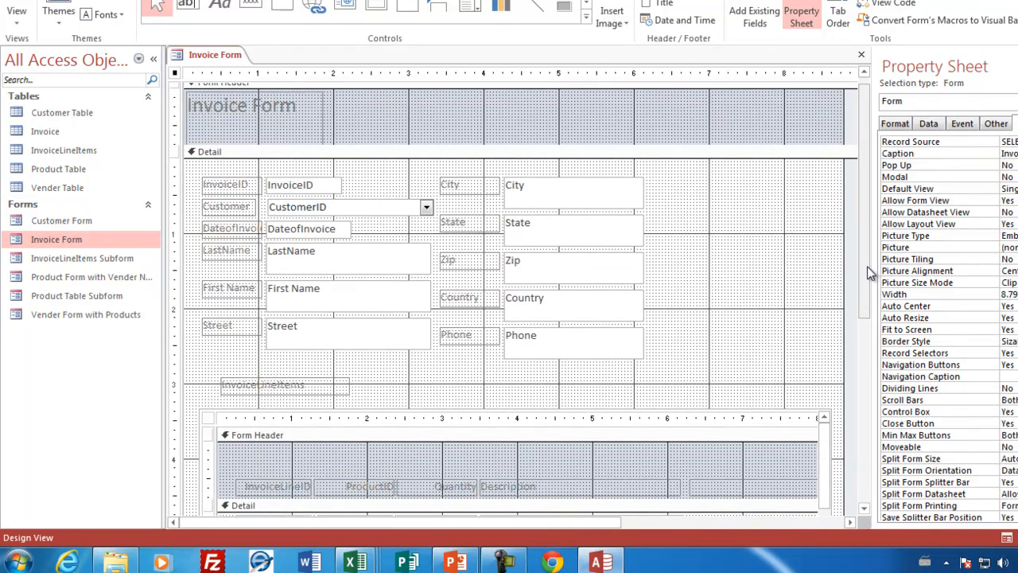
pyautogui.moveTo(866, 267); pyautogui.dragTo(864, 399)
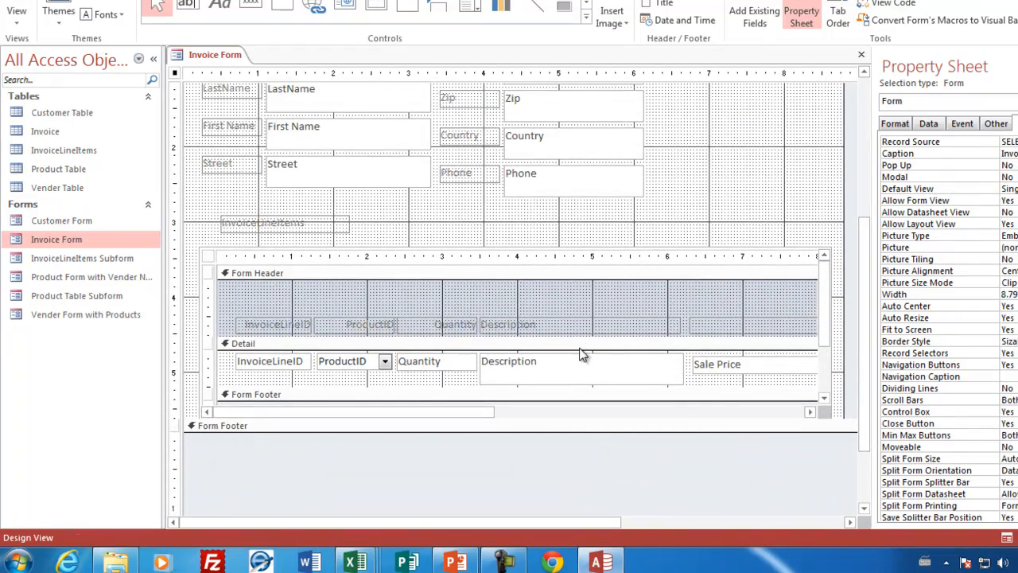
pyautogui.click(656, 386)
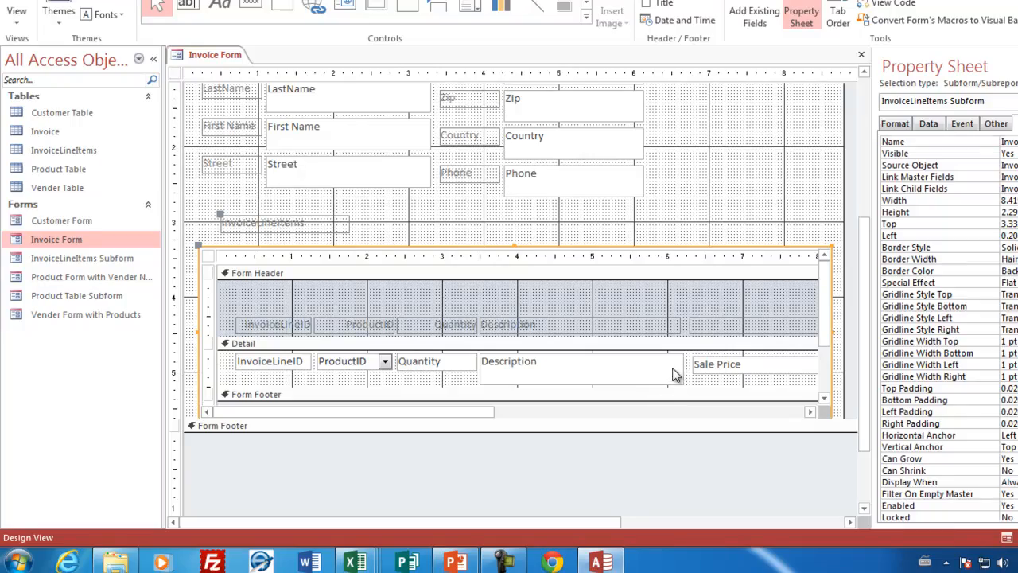
pyautogui.click(680, 371)
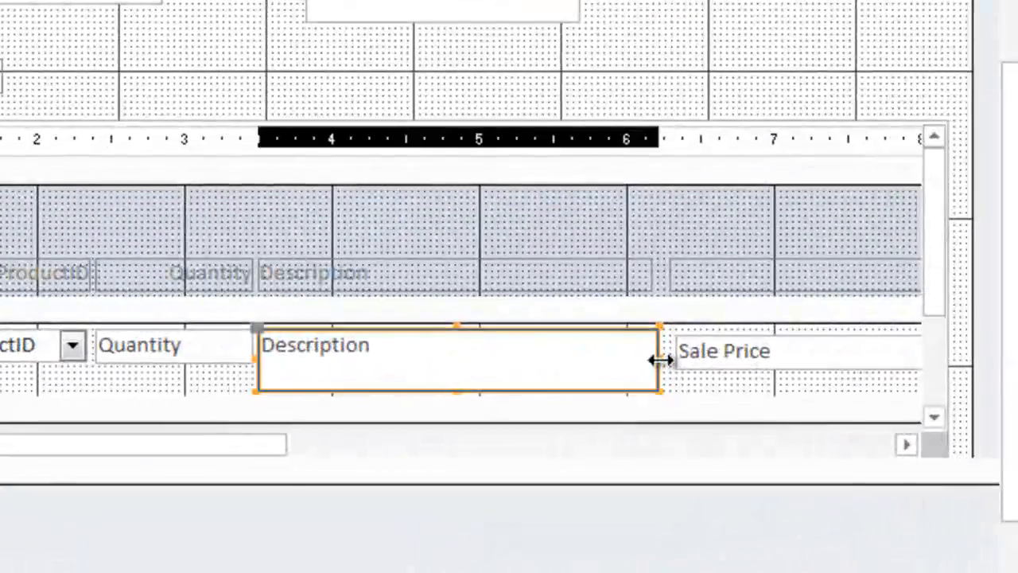
pyautogui.moveTo(658, 361); pyautogui.dragTo(548, 358)
pyautogui.click(702, 364)
pyautogui.moveTo(701, 365); pyautogui.dragTo(574, 353)
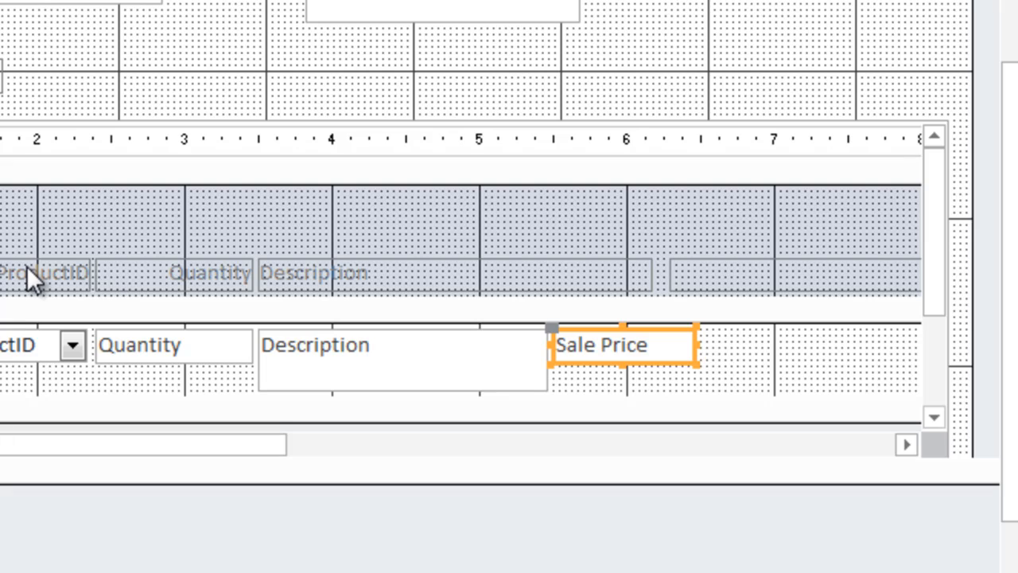
# Step: Narrow the Description header label to match its box and fit the Sale Price header label above the Sale Price box
pyautogui.click(351, 283)
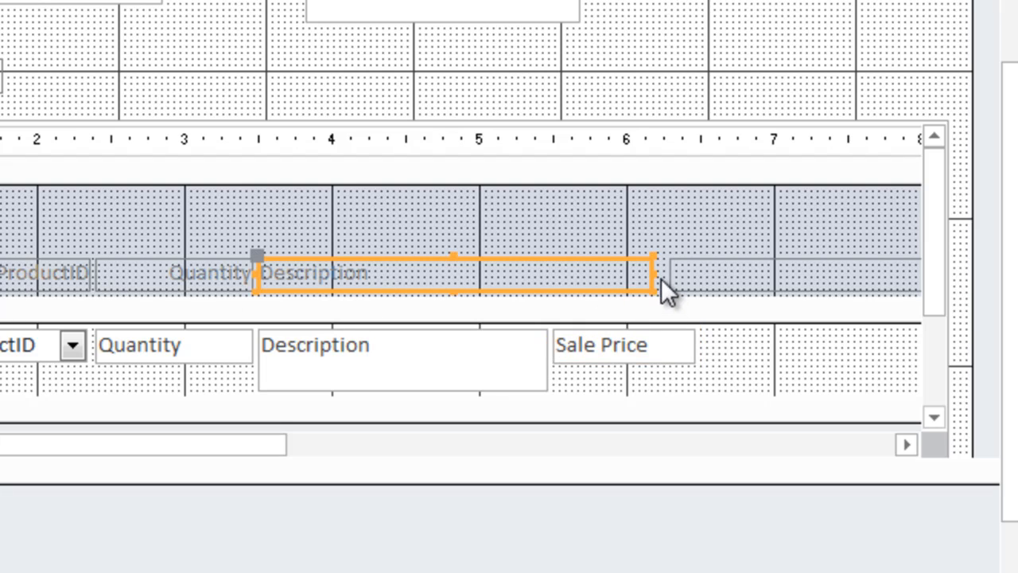
pyautogui.moveTo(654, 273); pyautogui.dragTo(562, 287)
pyautogui.moveTo(564, 277); pyautogui.dragTo(555, 281)
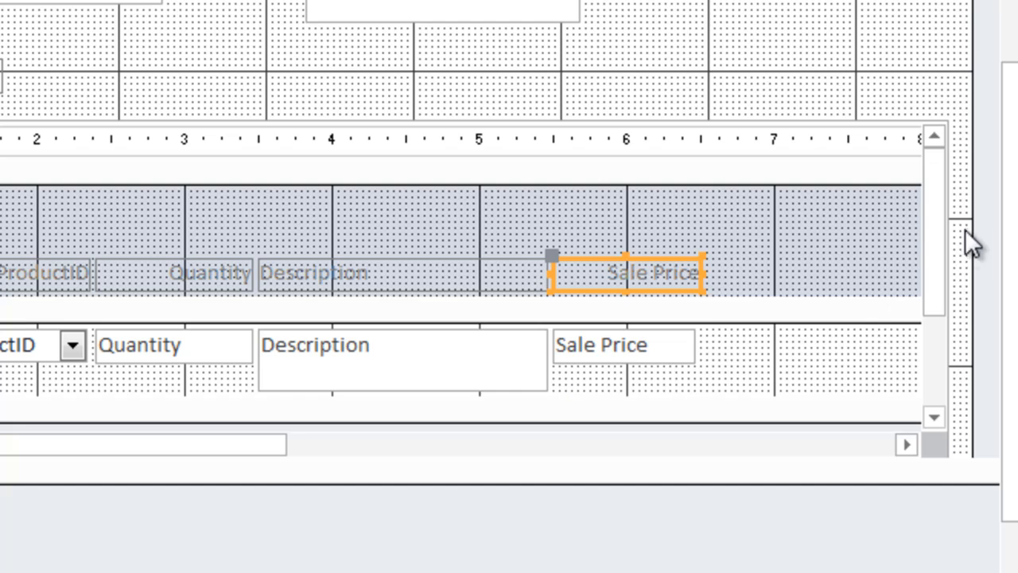
# Step: Narrow the InvoiceLineItems subform to about 6.9 inches wide
pyautogui.click(908, 70)
pyautogui.click(881, 125)
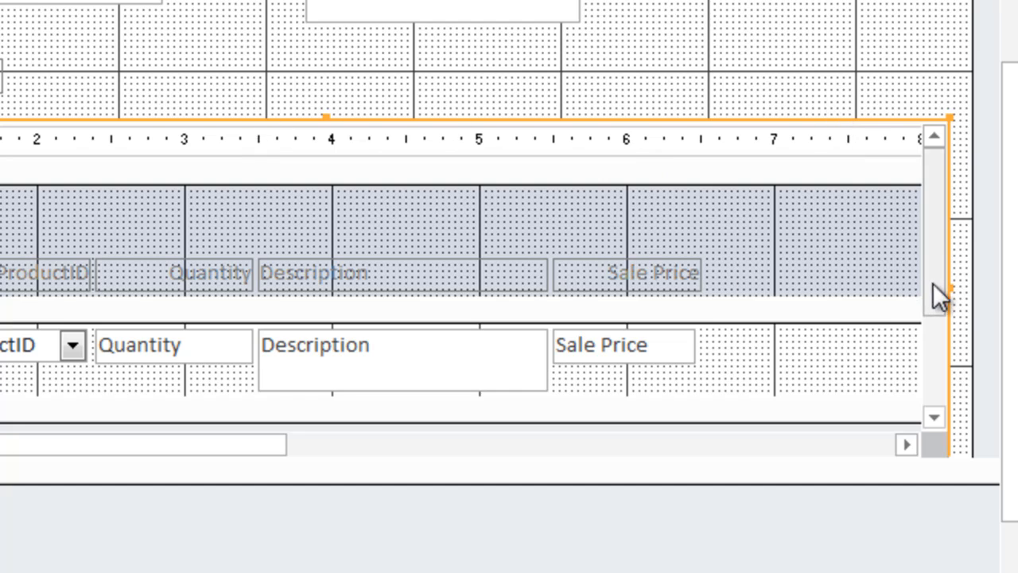
pyautogui.moveTo(951, 288); pyautogui.dragTo(725, 286)
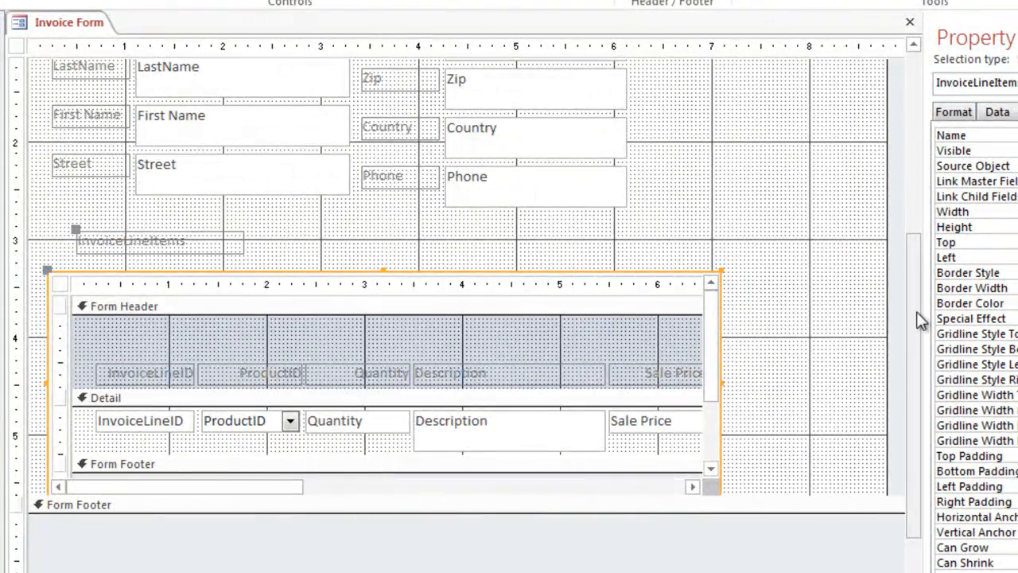
# Step: Narrow the Invoice Form's overall width to about 7.2 inches and switch the form to Form View
pyautogui.moveTo(917, 250); pyautogui.dragTo(919, 113)
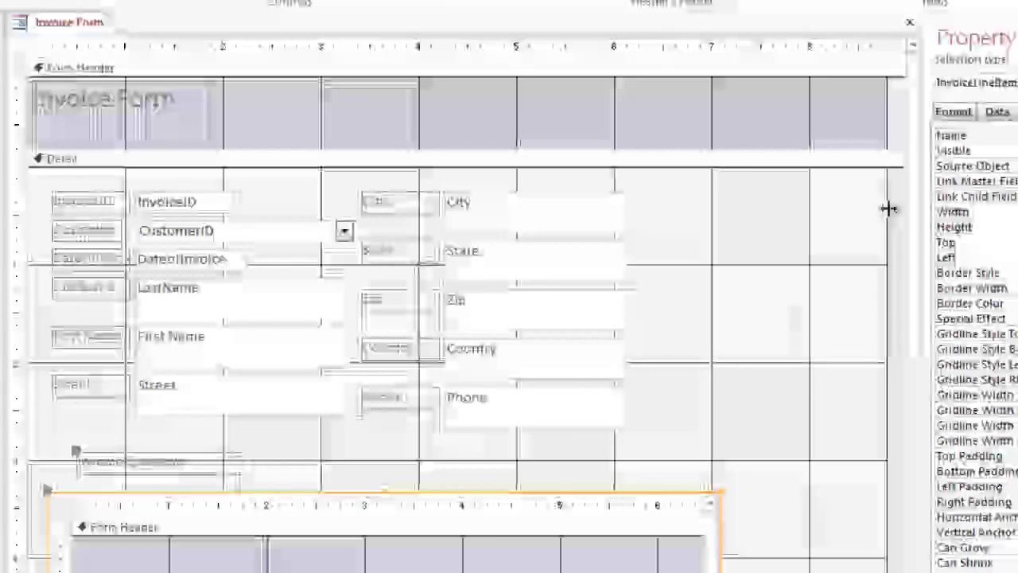
pyautogui.moveTo(888, 208); pyautogui.dragTo(729, 237)
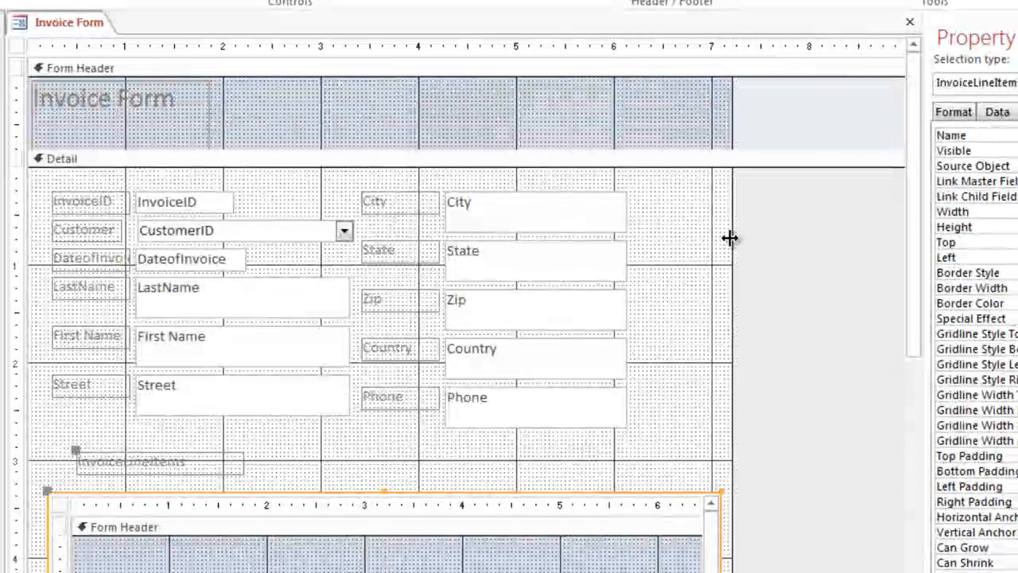
pyautogui.moveTo(918, 209); pyautogui.dragTo(914, 389)
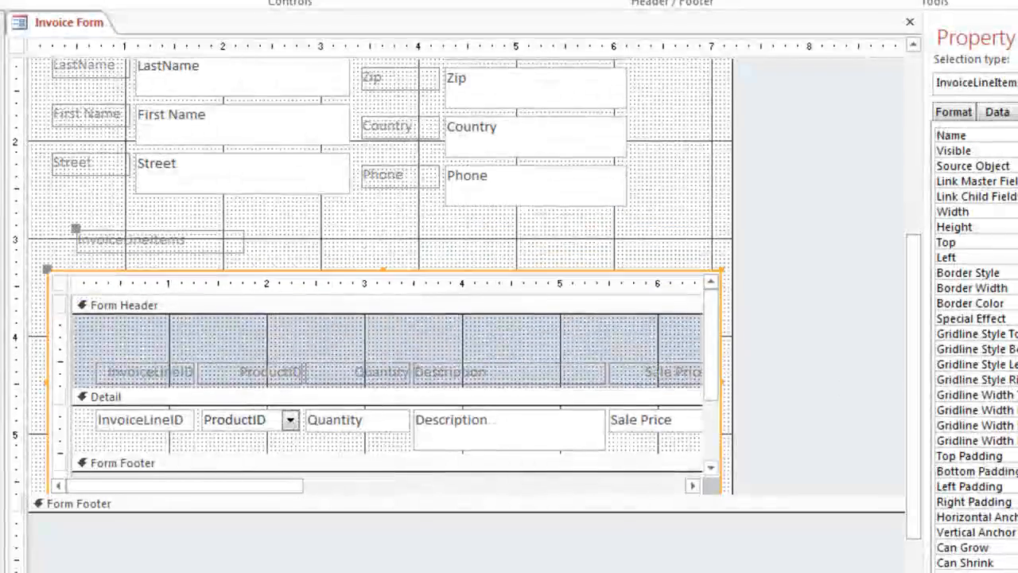
pyautogui.rightClick(68, 24)
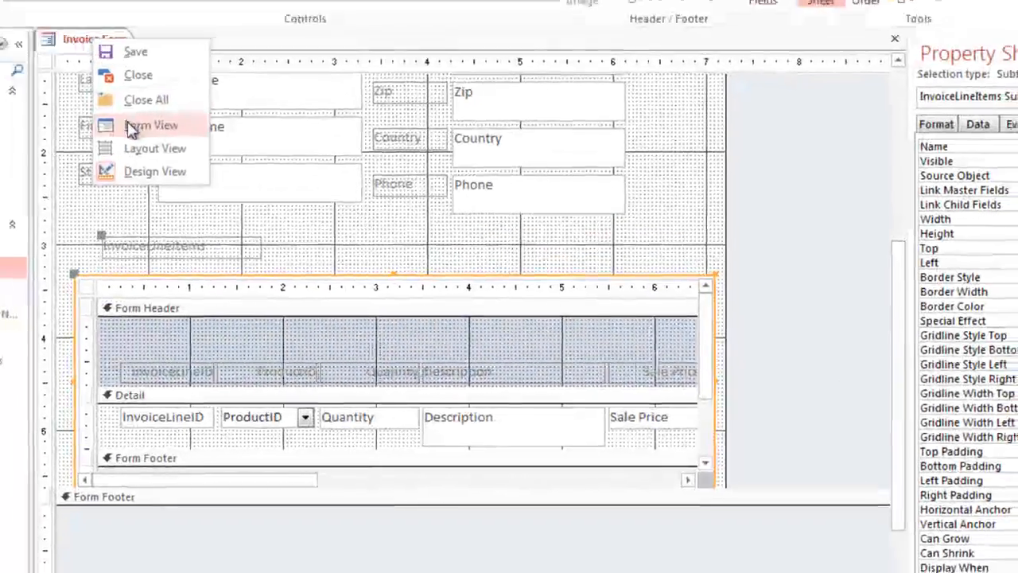
pyautogui.click(132, 127)
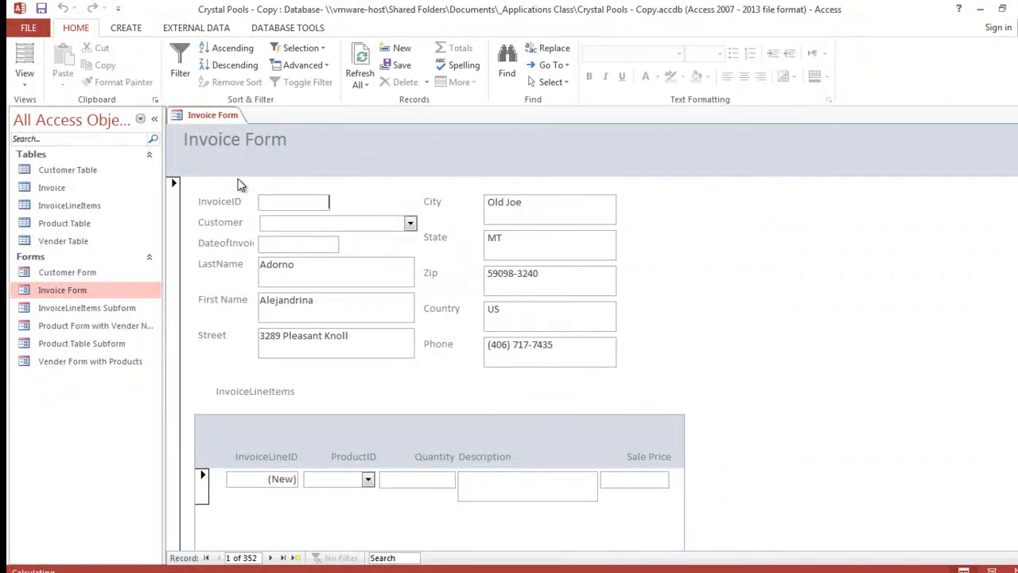
# Step: Preview the Invoice Form for printing, examine how records split across the first 13 pages, return to page 1 and close the preview
pyautogui.click(35, 31)
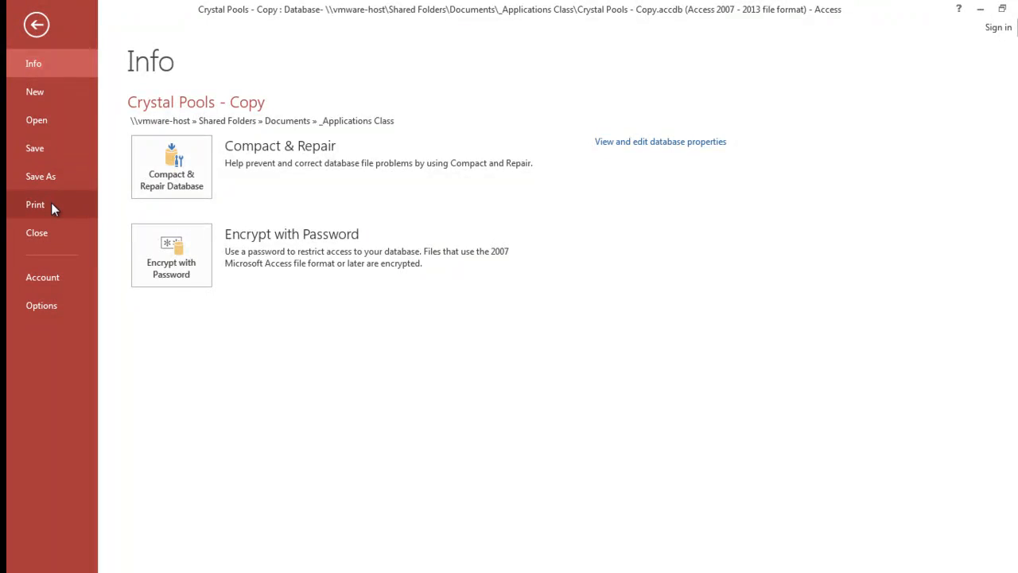
pyautogui.click(51, 204)
pyautogui.click(154, 247)
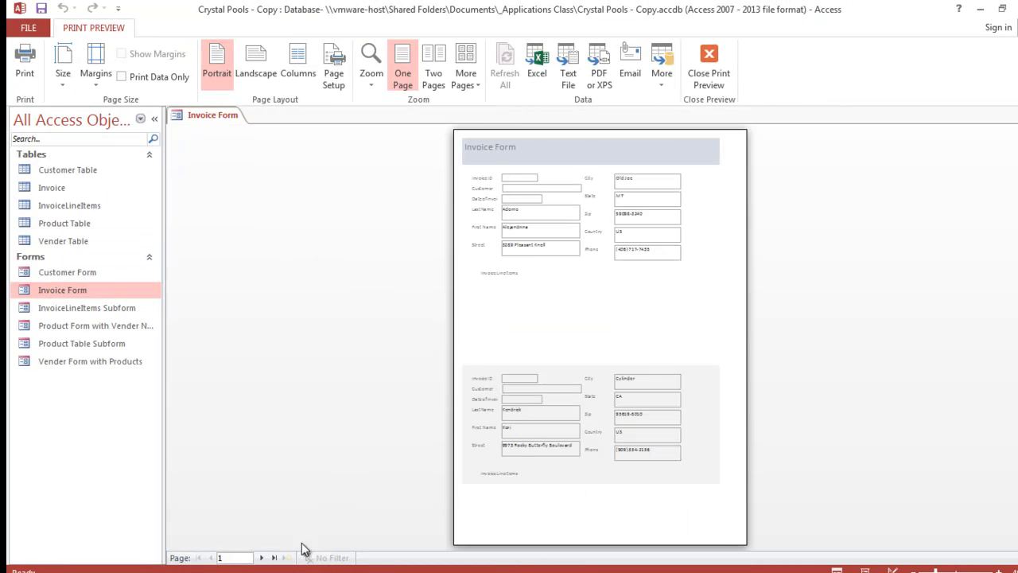
pyautogui.click(261, 557)
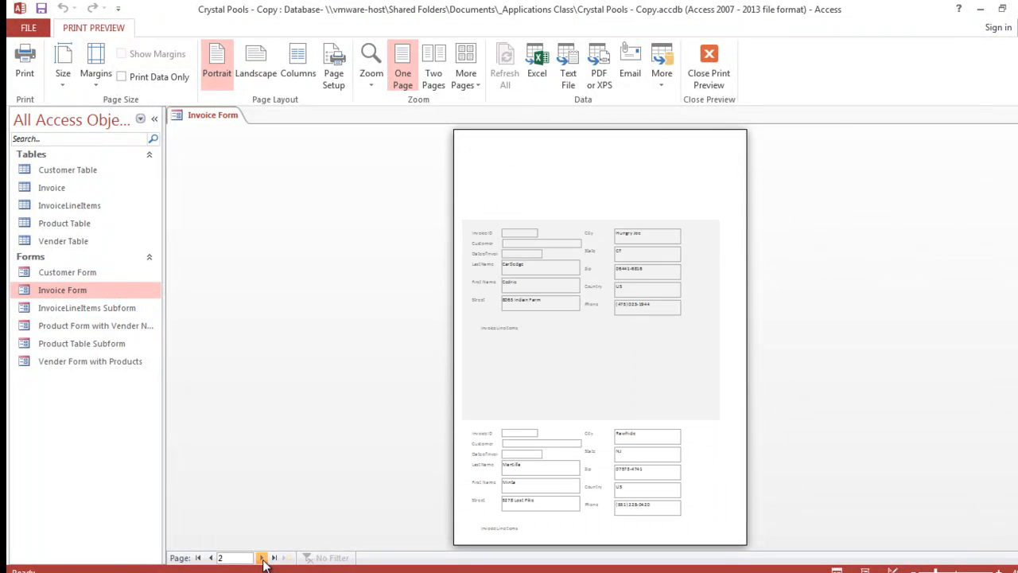
pyautogui.click(263, 558)
pyautogui.click(262, 559)
pyautogui.click(263, 558)
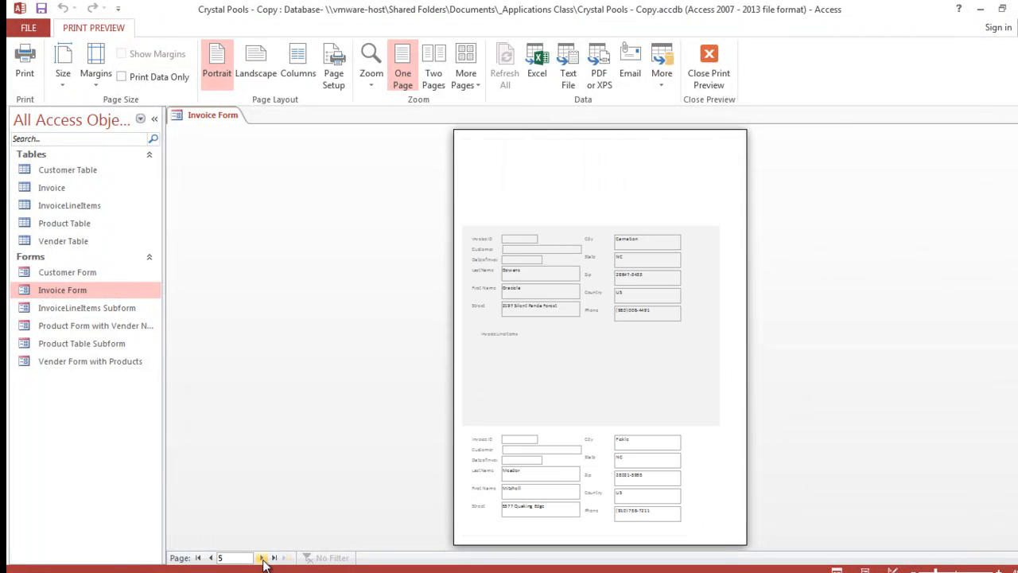
pyautogui.click(263, 558)
pyautogui.click(262, 558)
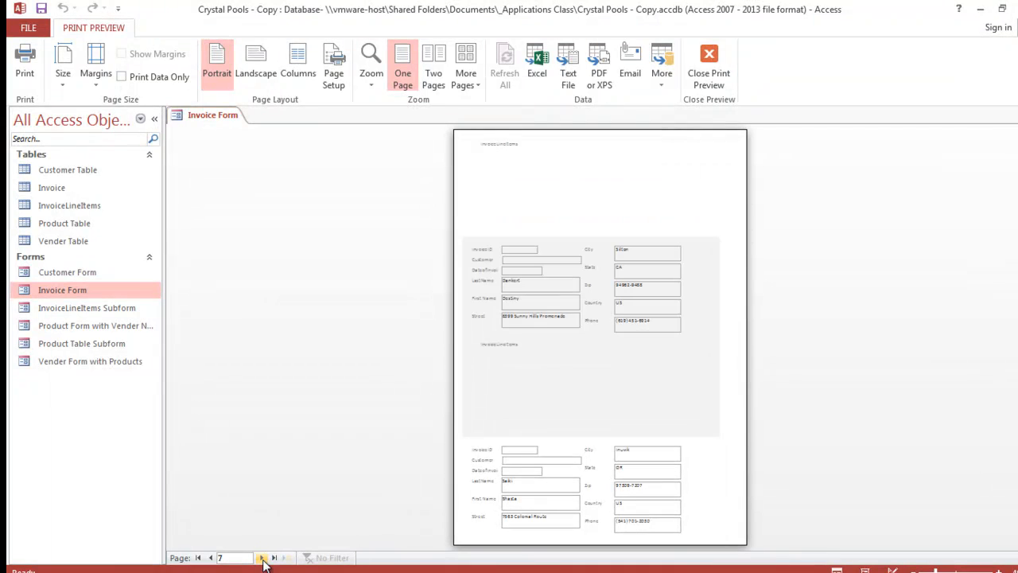
pyautogui.click(262, 559)
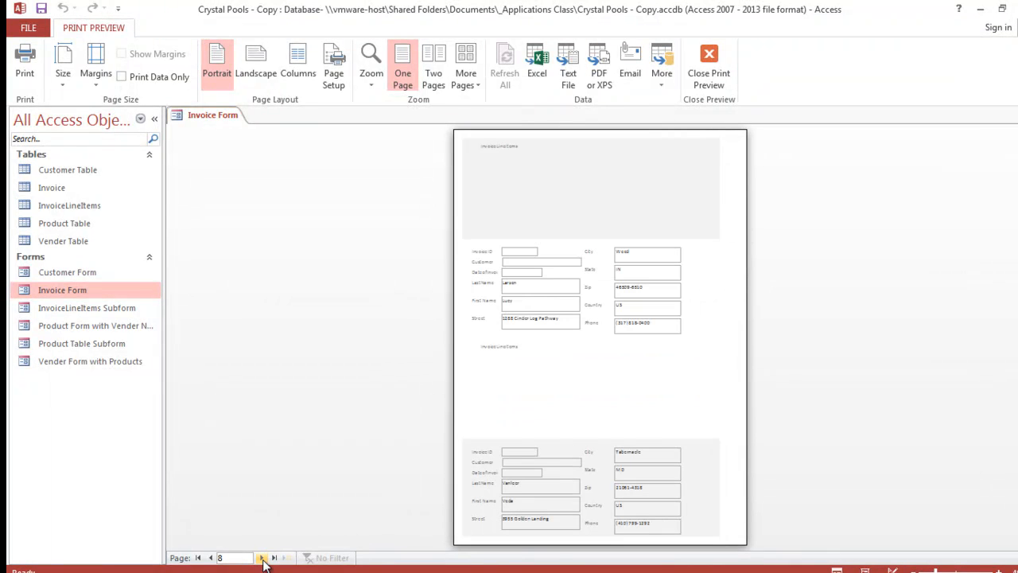
pyautogui.click(262, 558)
pyautogui.click(263, 558)
pyautogui.click(263, 559)
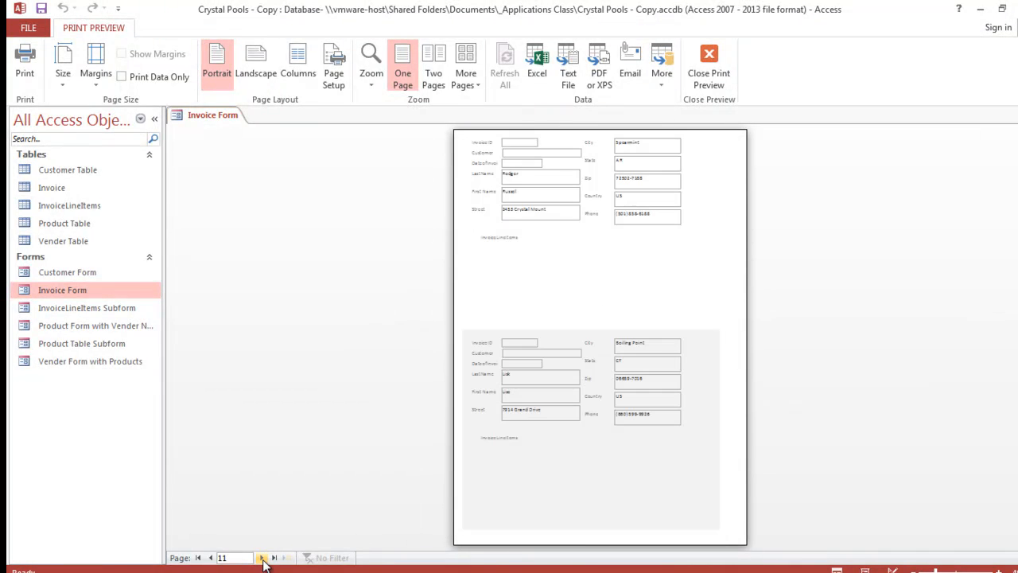
pyautogui.click(262, 558)
pyautogui.click(262, 558)
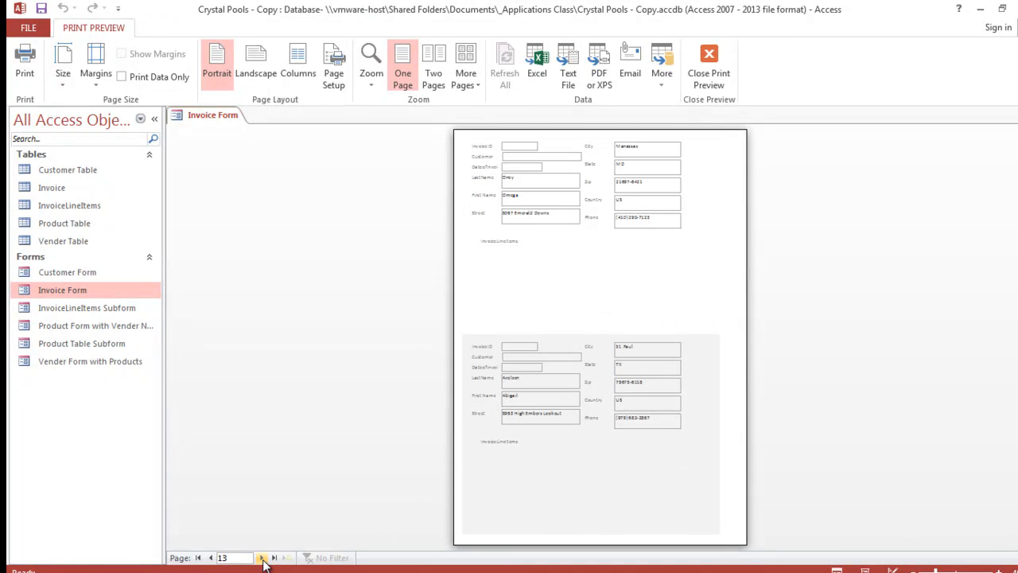
pyautogui.click(198, 557)
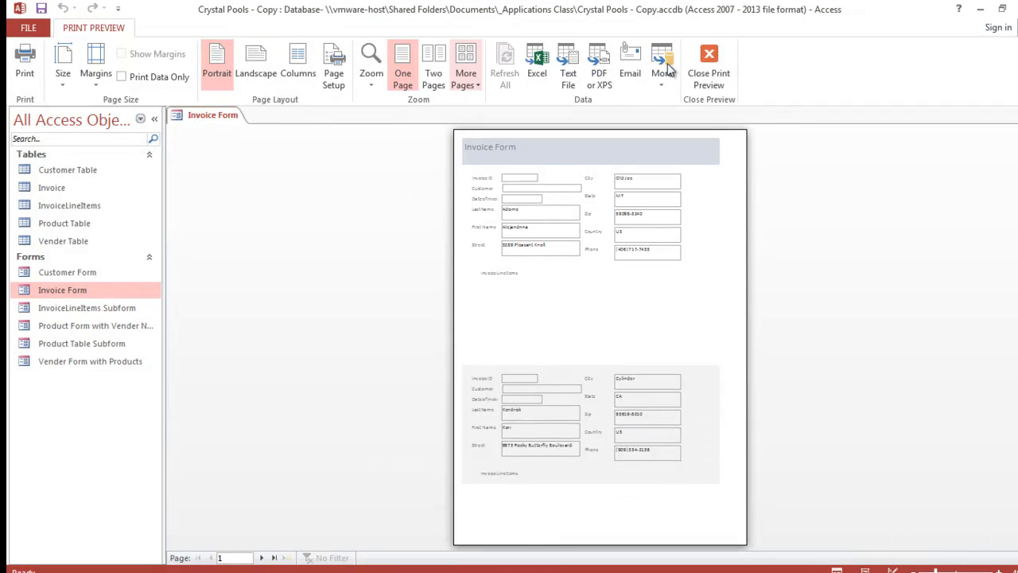
pyautogui.click(708, 62)
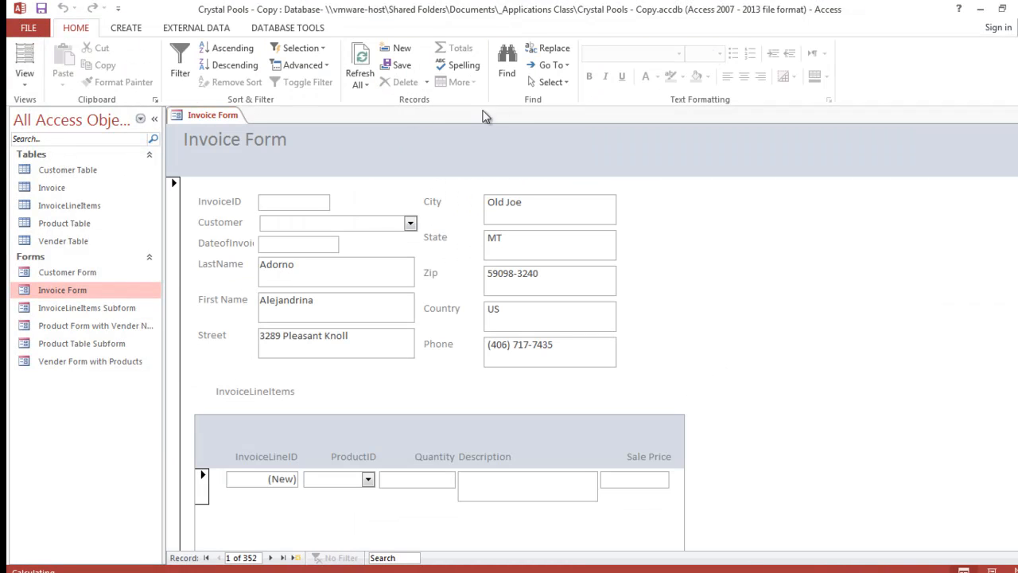
# Step: Reopen the Invoice Form in Design View and expand its main Form Footer section to about 0.3 inch tall
pyautogui.rightClick(211, 115)
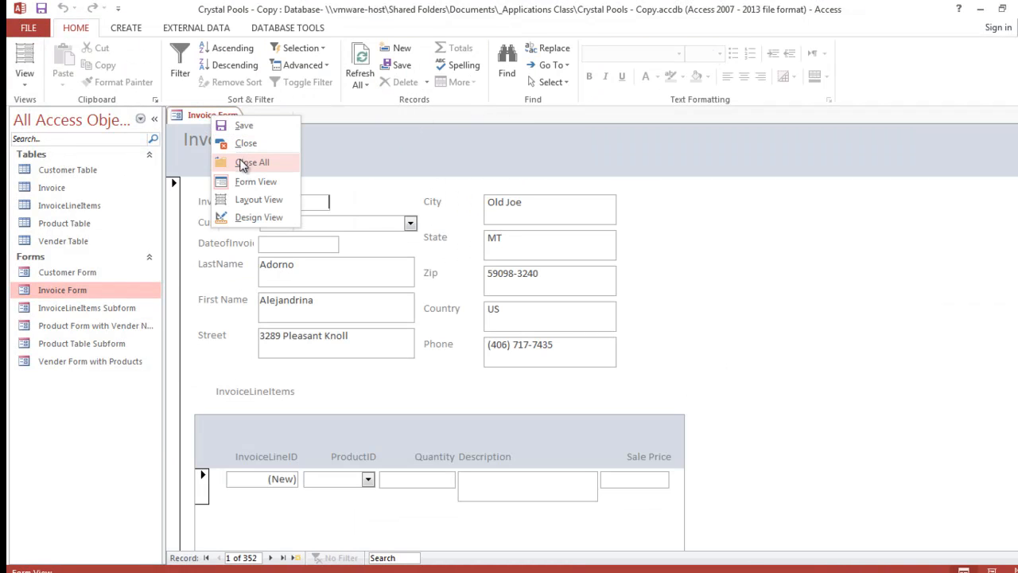
pyautogui.click(258, 217)
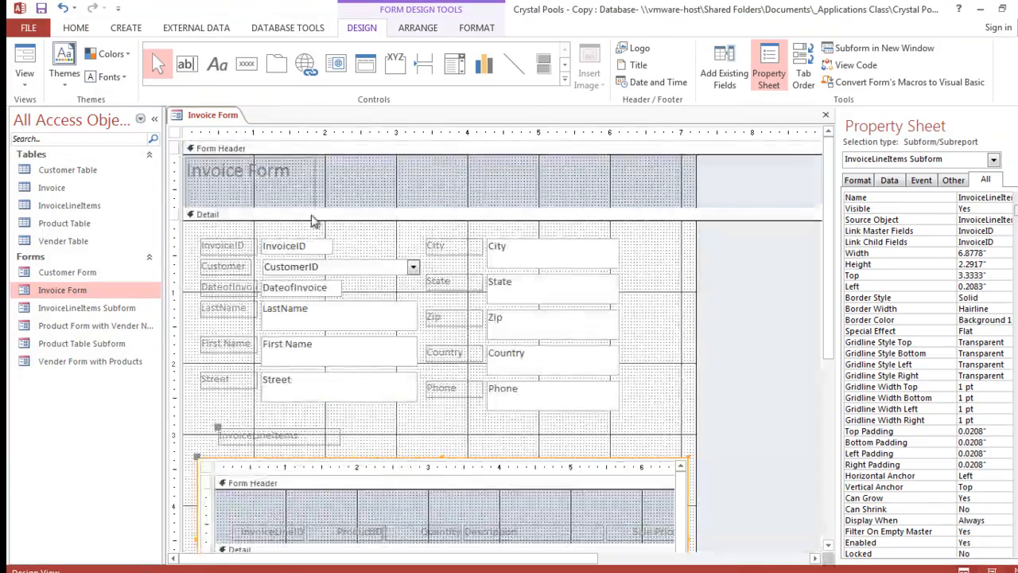
pyautogui.moveTo(827, 187); pyautogui.dragTo(826, 305)
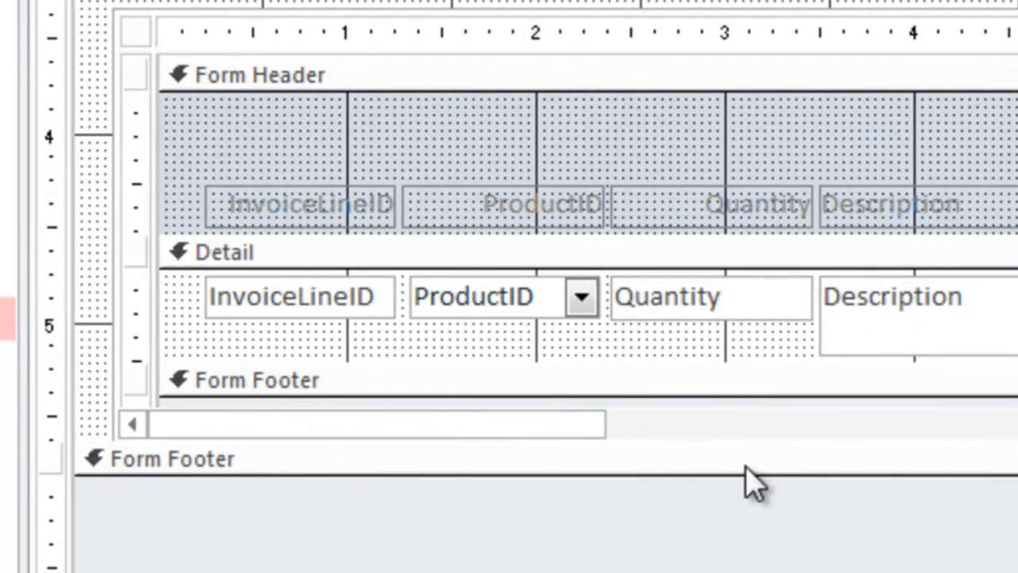
pyautogui.moveTo(741, 474); pyautogui.dragTo(750, 509)
pyautogui.moveTo(700, 484); pyautogui.dragTo(700, 507)
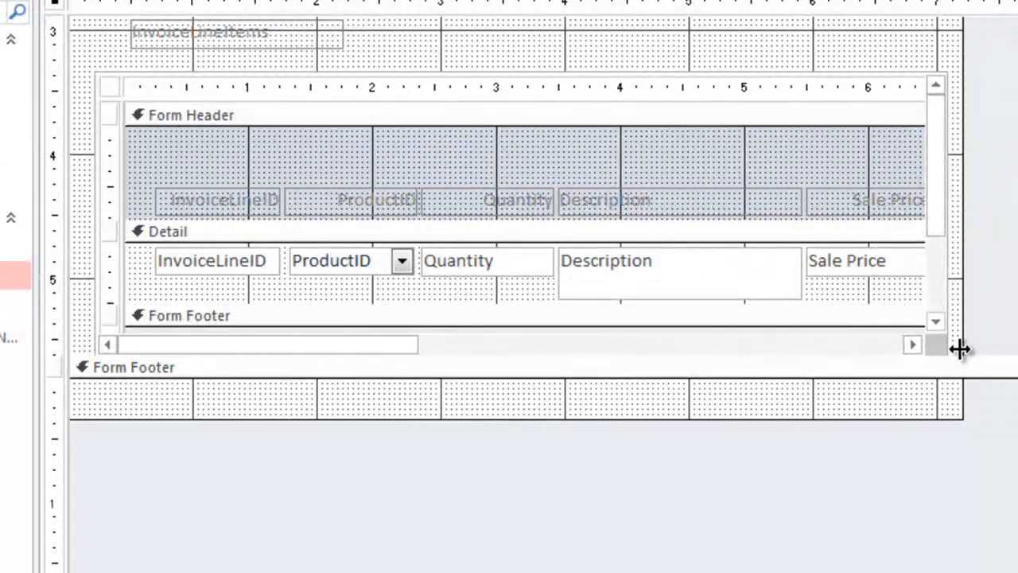
# Step: Extend the main form's Detail section to about 5.9 inches tall, leaving a strip of empty space below the InvoiceLineItems subform
pyautogui.moveTo(966, 353); pyautogui.dragTo(971, 359)
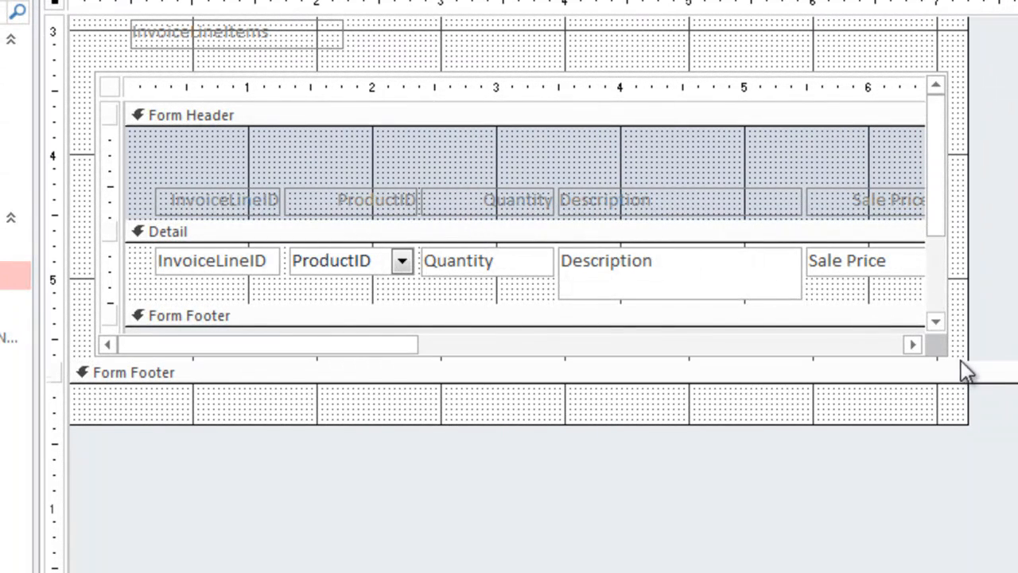
pyautogui.click(914, 377)
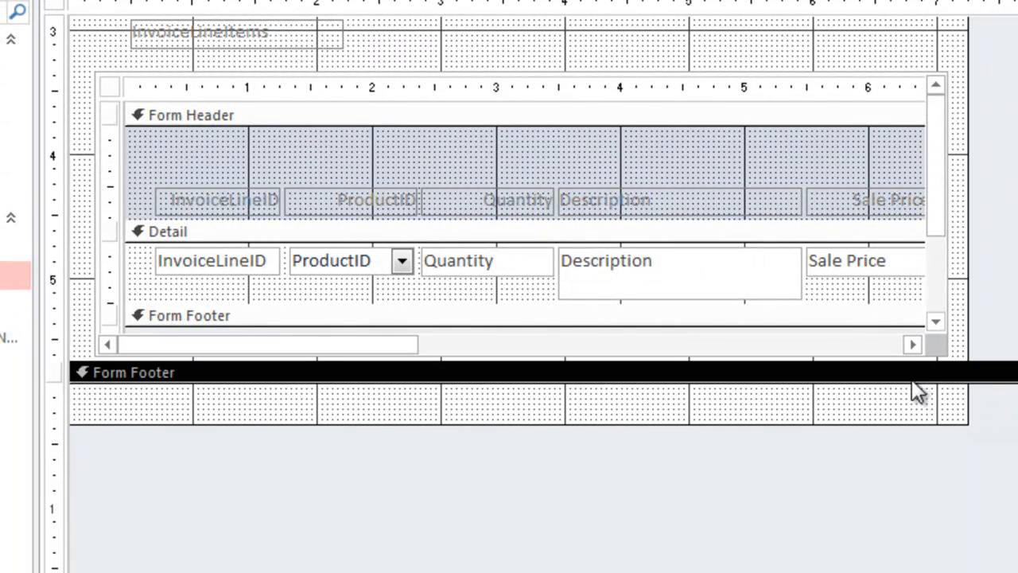
pyautogui.moveTo(909, 357); pyautogui.dragTo(915, 392)
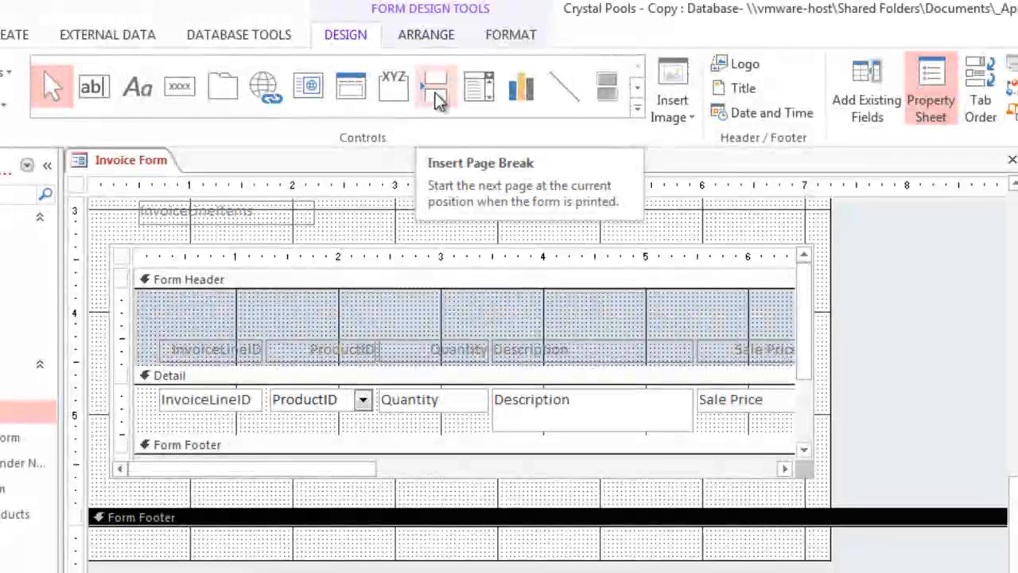
# Step: Insert a page break at the left edge of the Detail section, in the empty strip between the subform and the Form Footer
pyautogui.click(437, 96)
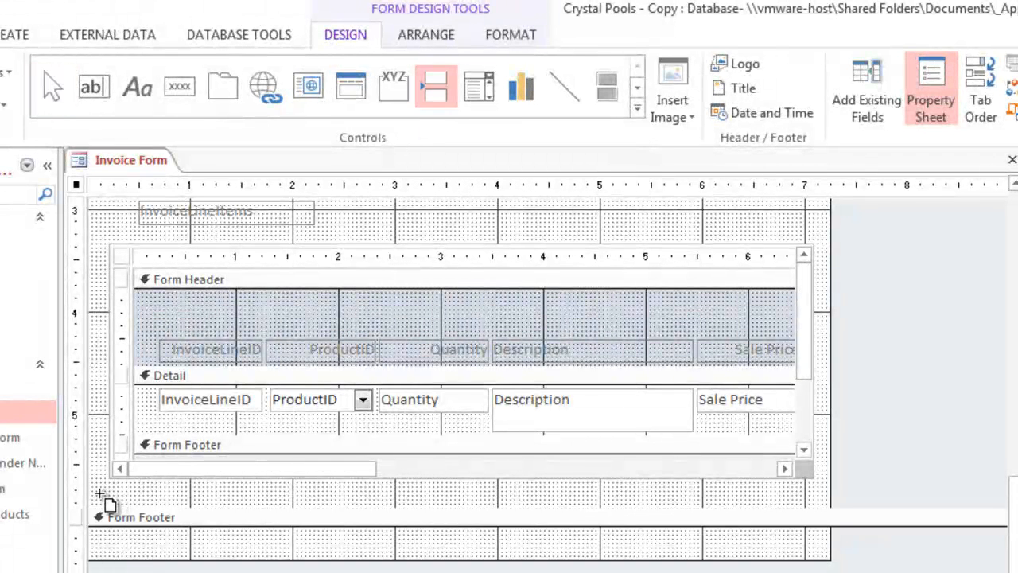
pyautogui.click(99, 494)
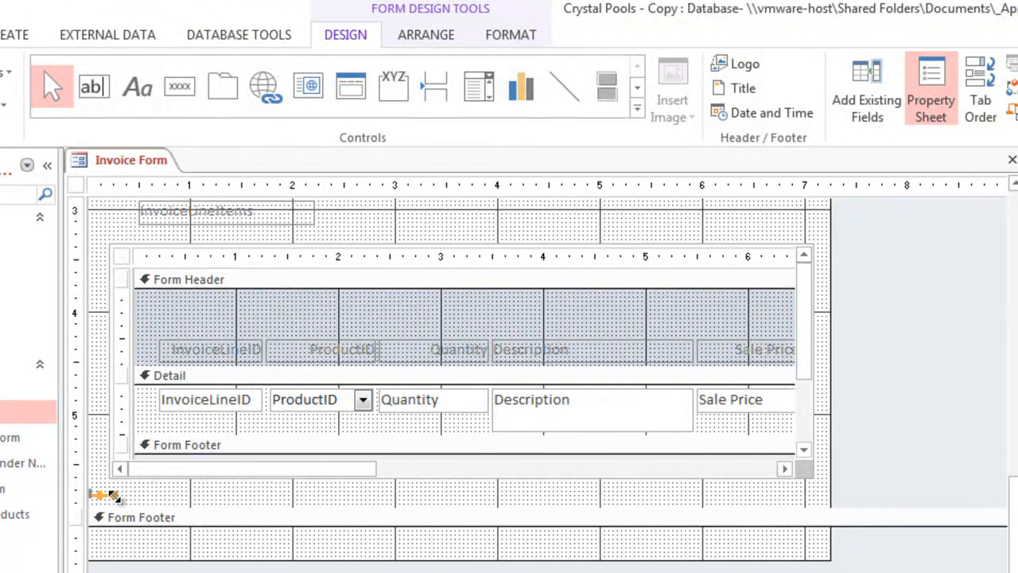
pyautogui.click(116, 498)
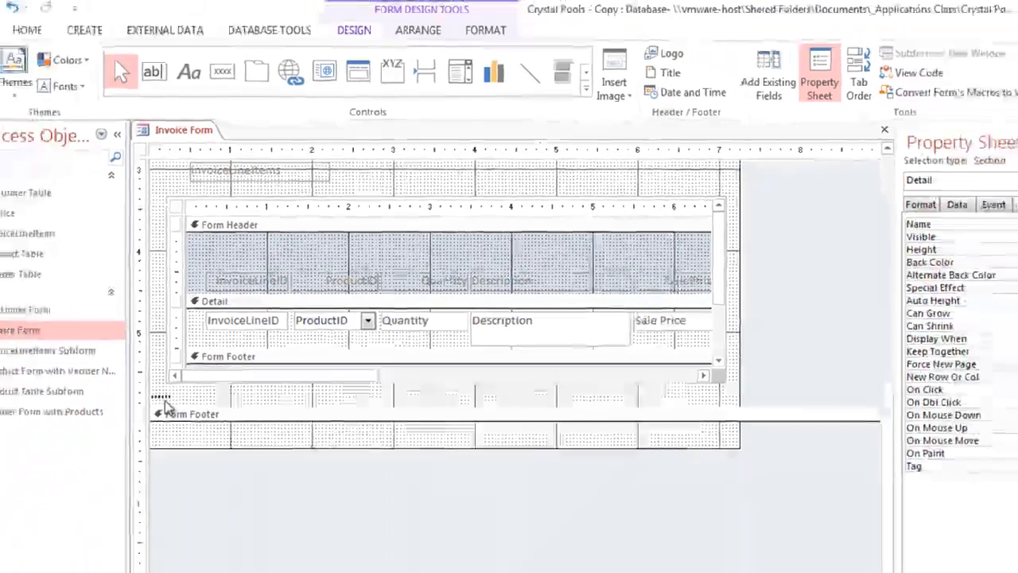
# Step: Preview the Invoice Form for printing and page through it to check how the page break separates the records and which invoices are blank
pyautogui.click(24, 53)
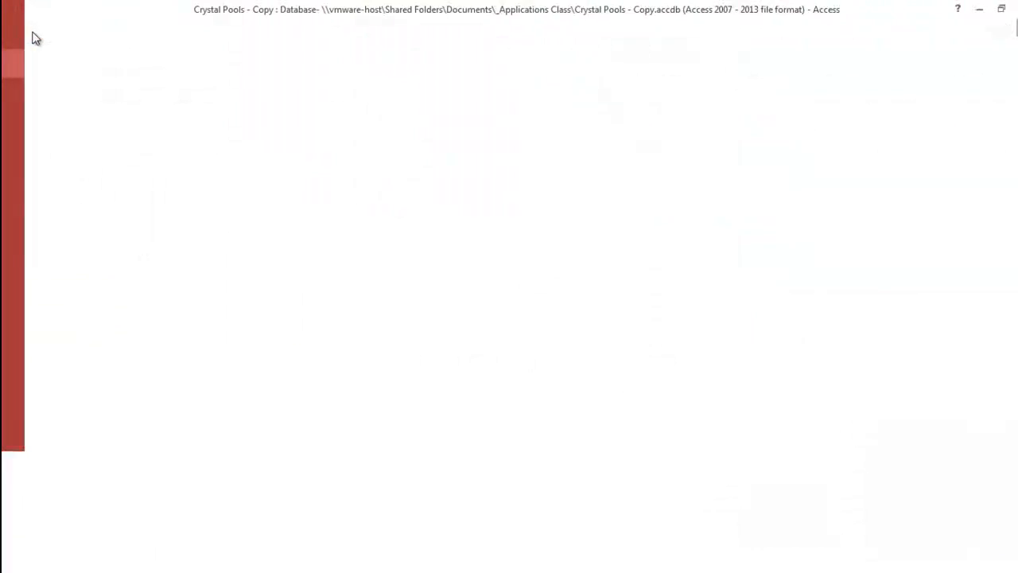
pyautogui.click(35, 203)
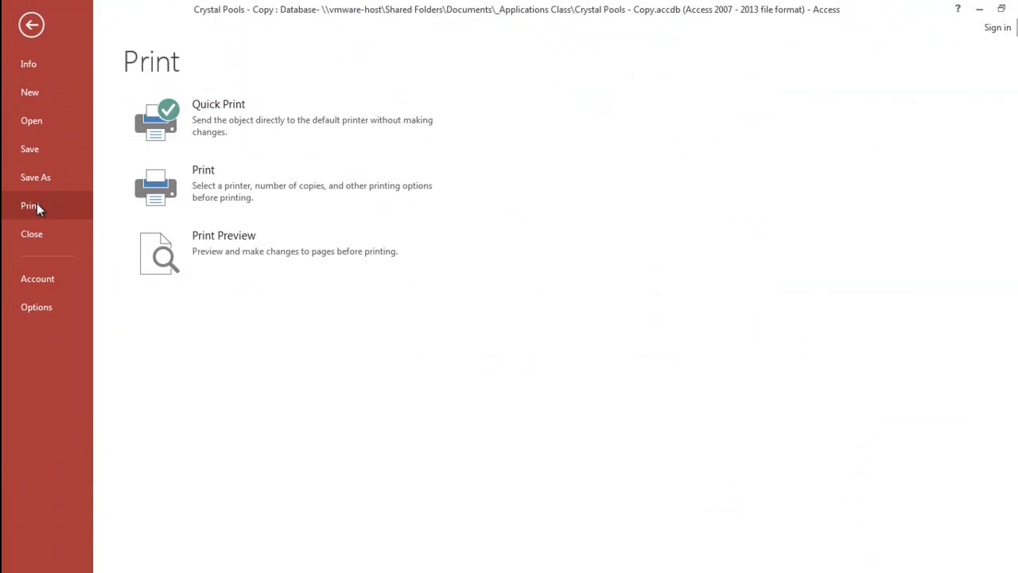
pyautogui.click(194, 239)
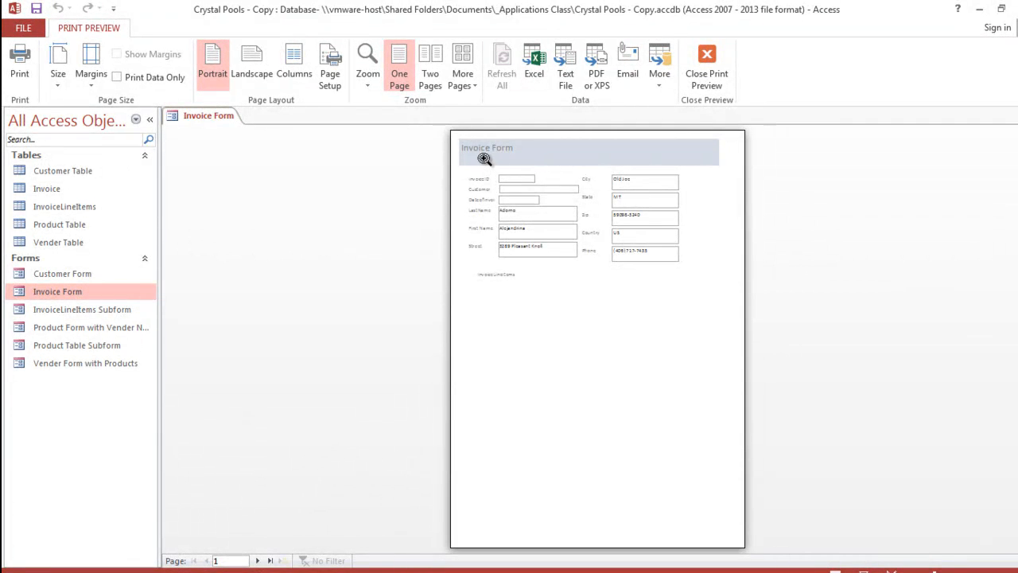
pyautogui.click(256, 561)
pyautogui.click(256, 561)
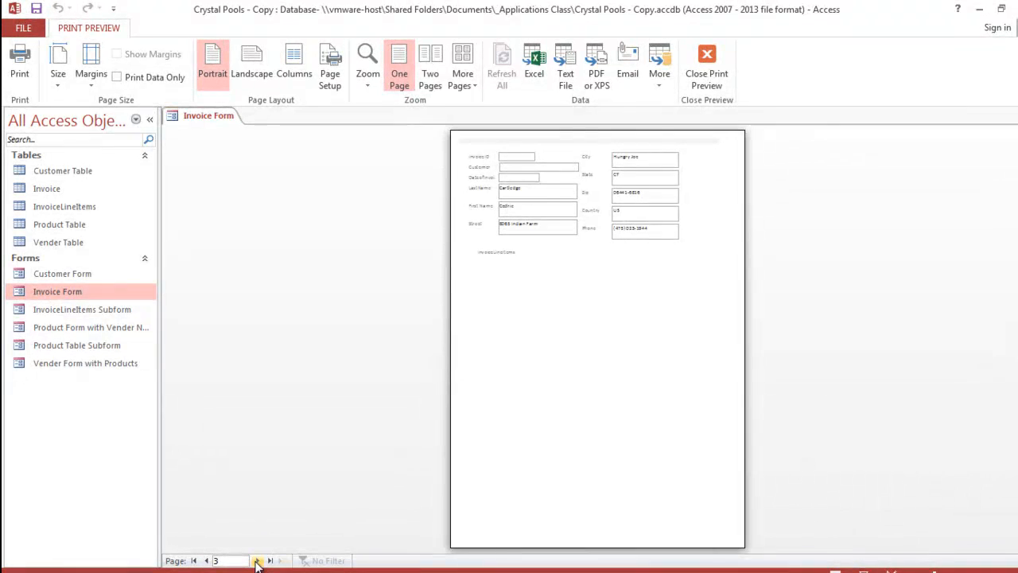
pyautogui.click(256, 561)
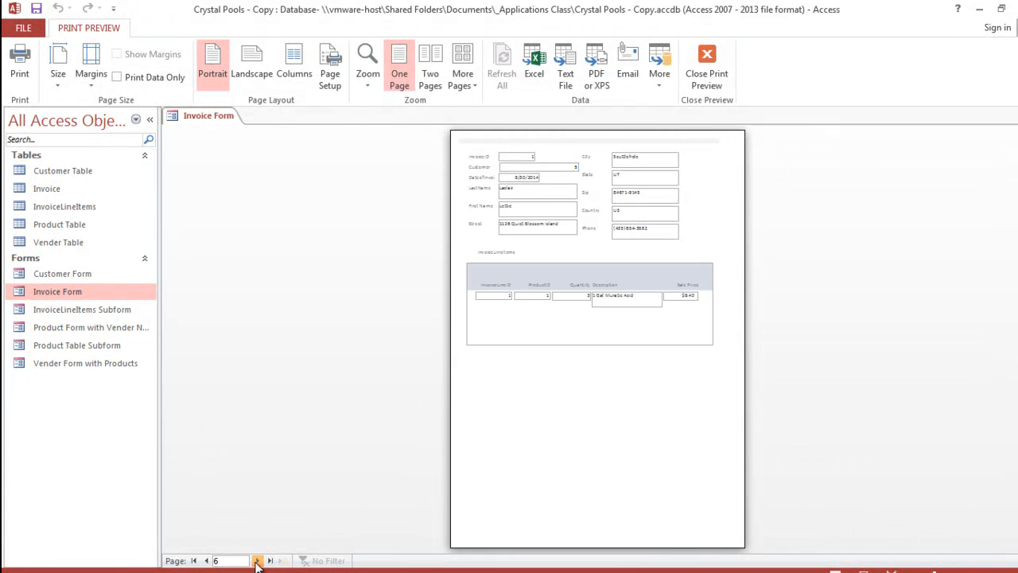
pyautogui.click(256, 561)
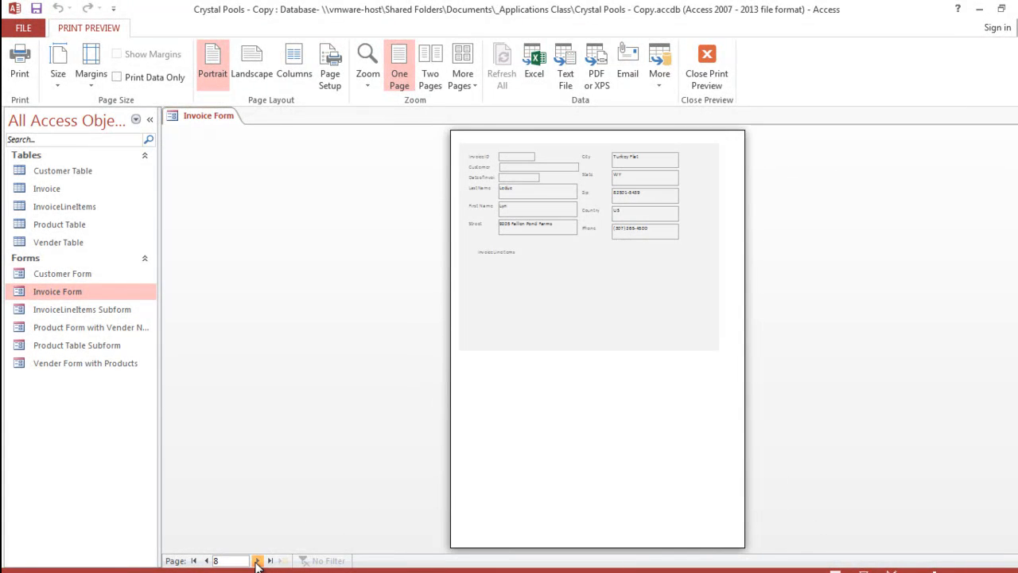
pyautogui.click(256, 561)
pyautogui.click(256, 561)
pyautogui.click(256, 561)
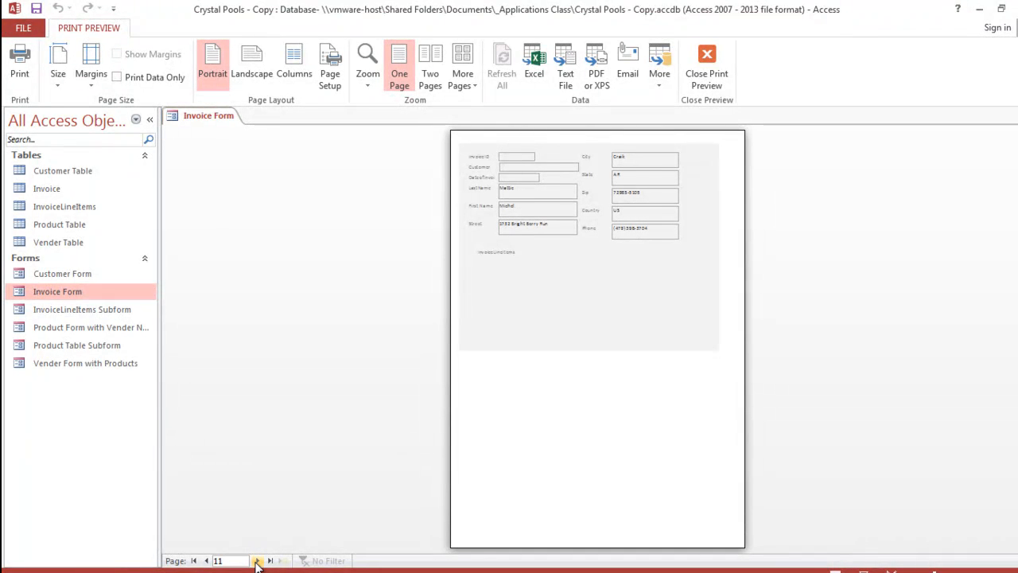
pyautogui.click(256, 560)
pyautogui.click(256, 560)
pyautogui.click(255, 561)
pyautogui.click(256, 561)
pyautogui.click(257, 561)
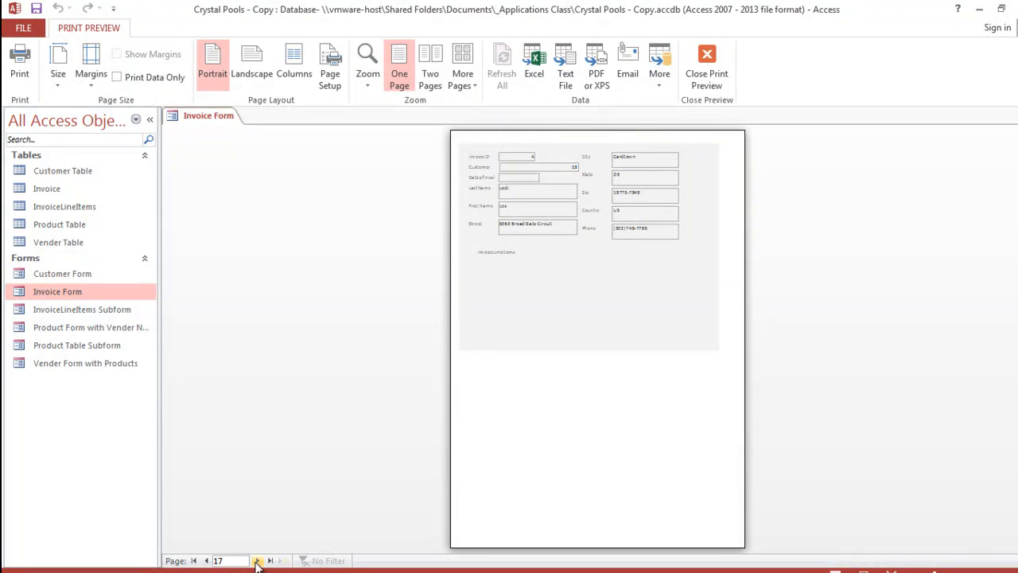
pyautogui.click(256, 560)
pyautogui.click(256, 560)
pyautogui.click(256, 560)
pyautogui.click(194, 561)
pyautogui.click(257, 561)
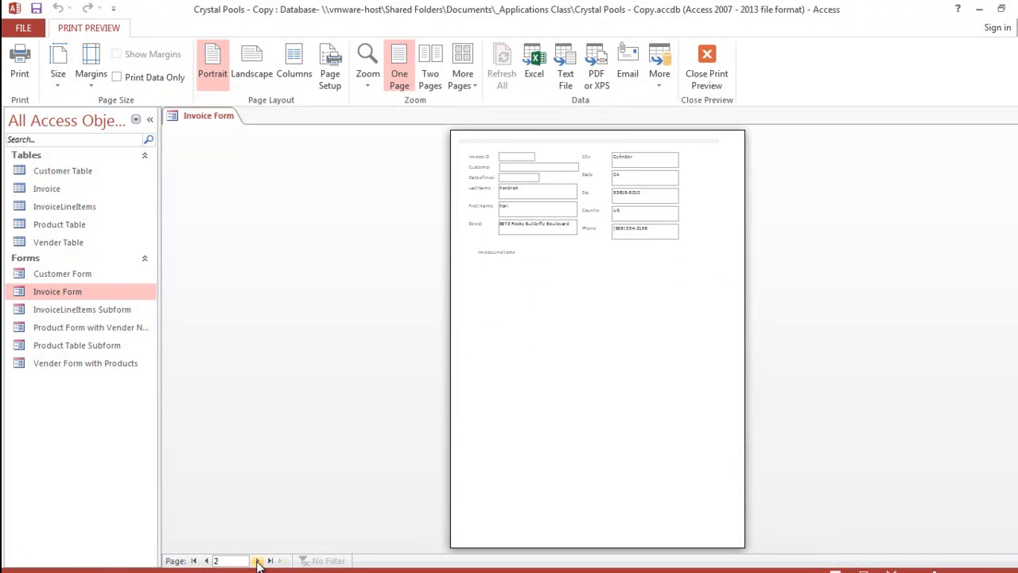
pyautogui.click(257, 561)
pyautogui.click(257, 561)
pyautogui.click(256, 561)
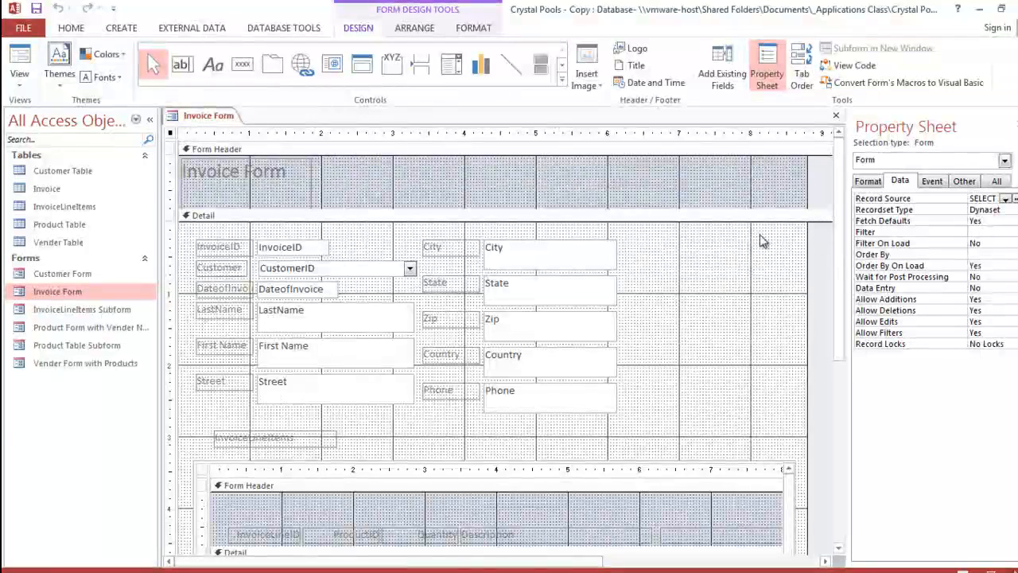
# Step: In the query behind the Invoice Form's record source, set the InvoiceID criterion to >0 and close the Query Builder
pyautogui.click(205, 118)
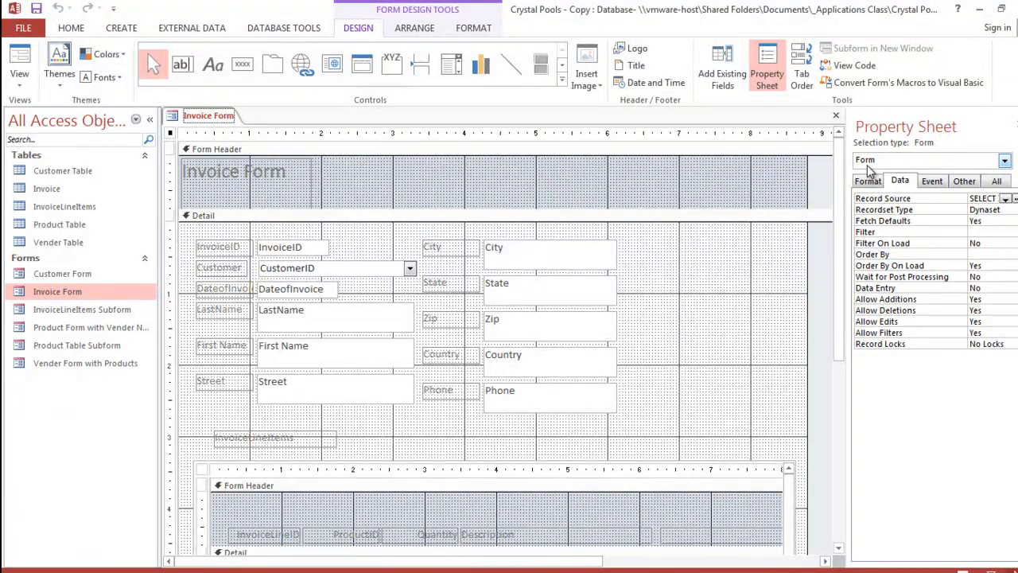
pyautogui.click(870, 180)
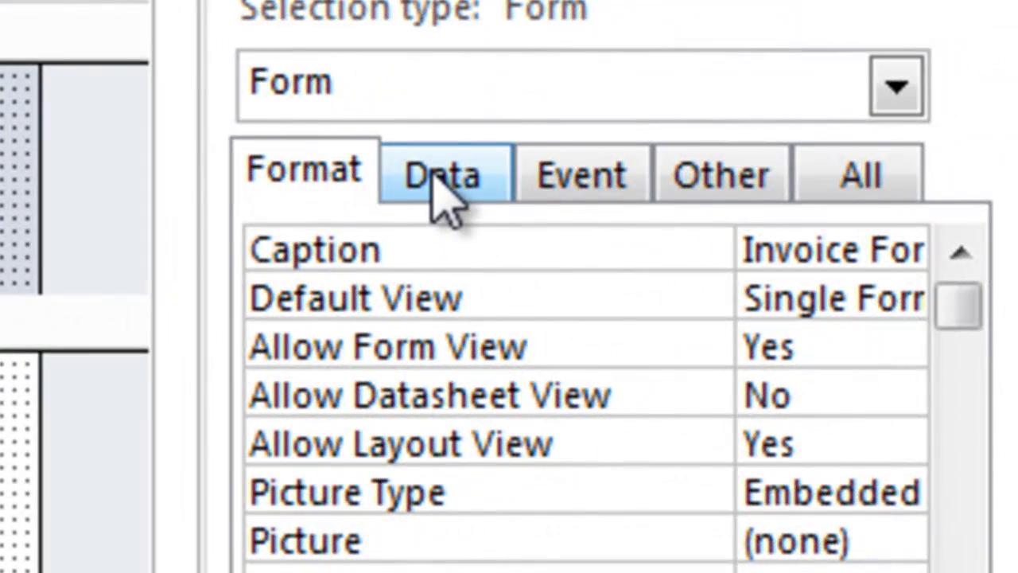
pyautogui.click(442, 194)
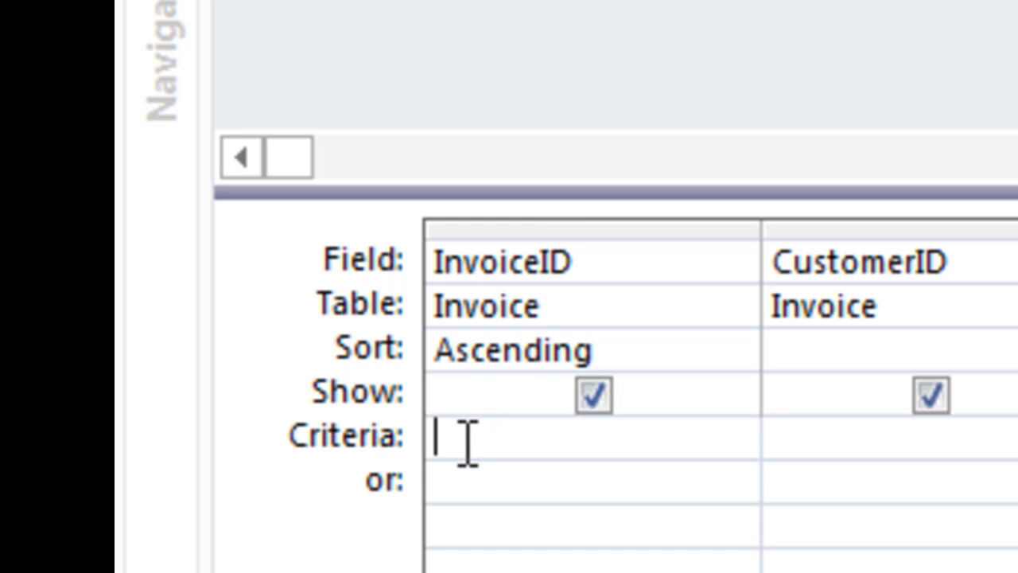
pyautogui.write('>0')
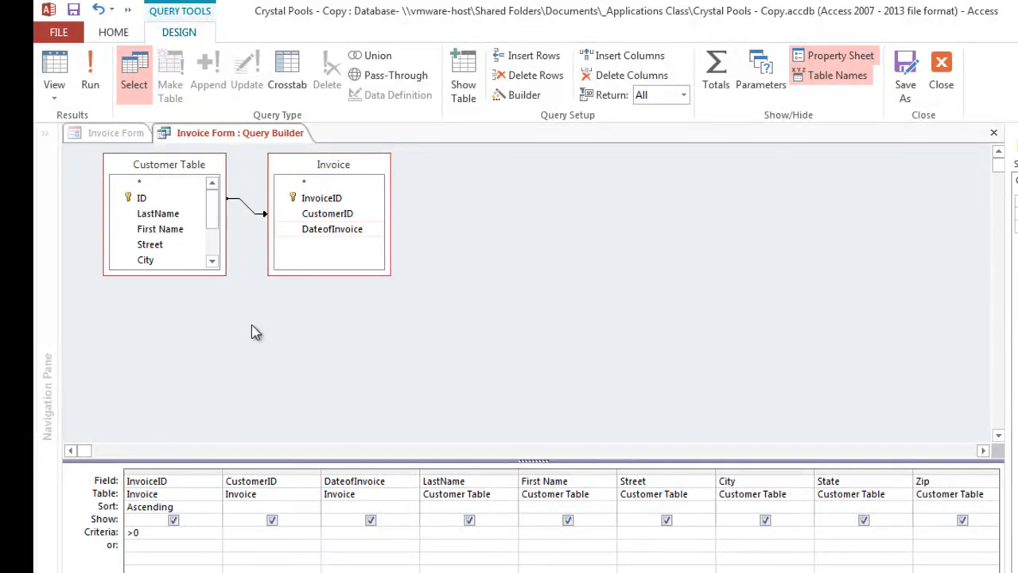
pyautogui.rightClick(237, 130)
pyautogui.click(279, 162)
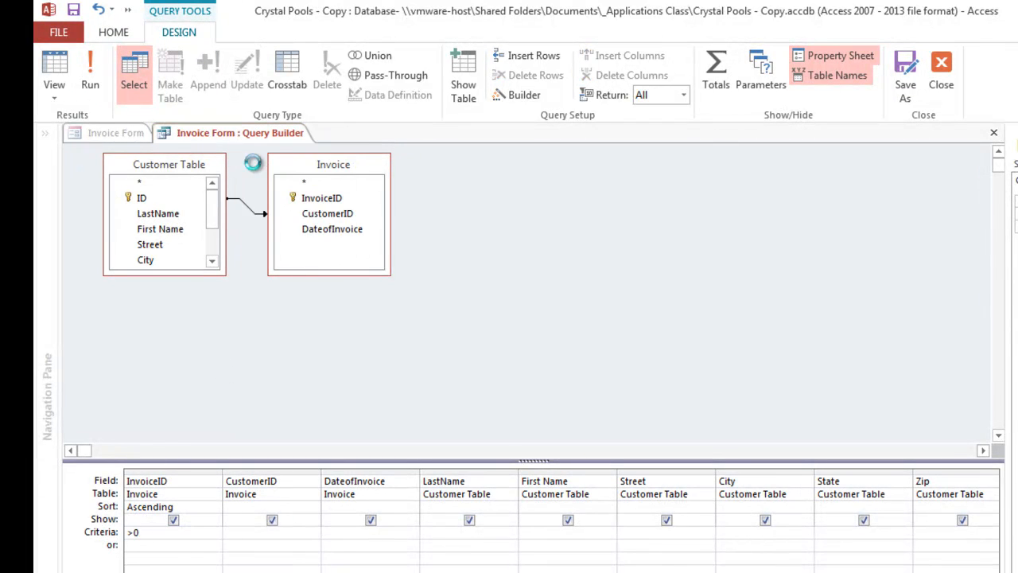
# Step: Save the changes to the query behind the Invoice Form and show the form in Form View
pyautogui.click(563, 412)
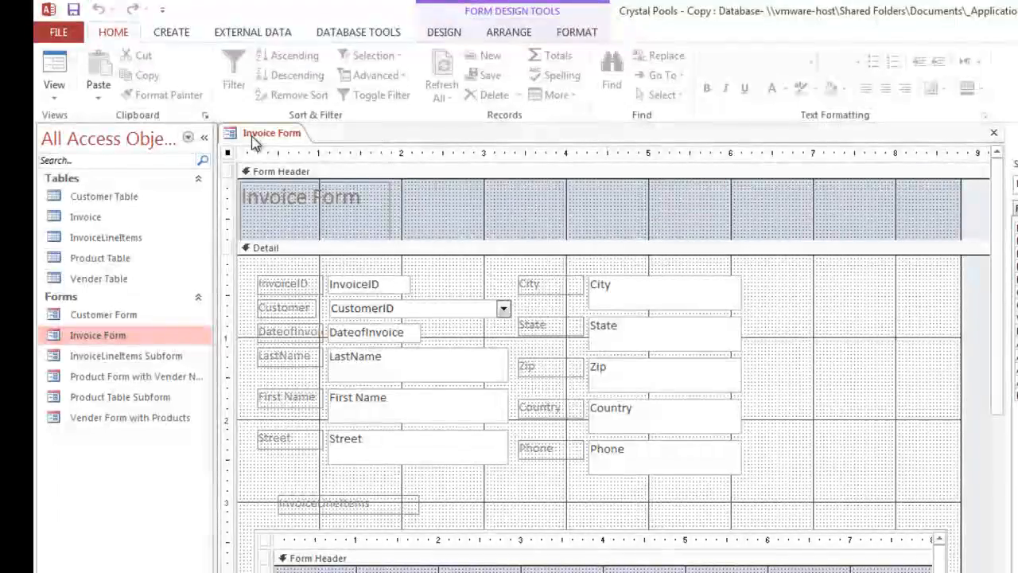
pyautogui.rightClick(255, 141)
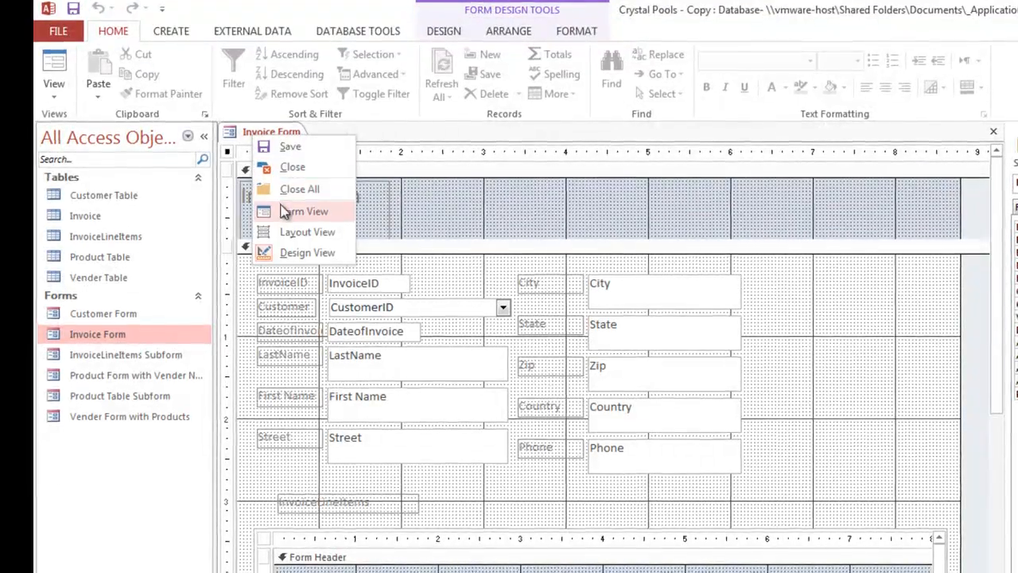
pyautogui.click(295, 212)
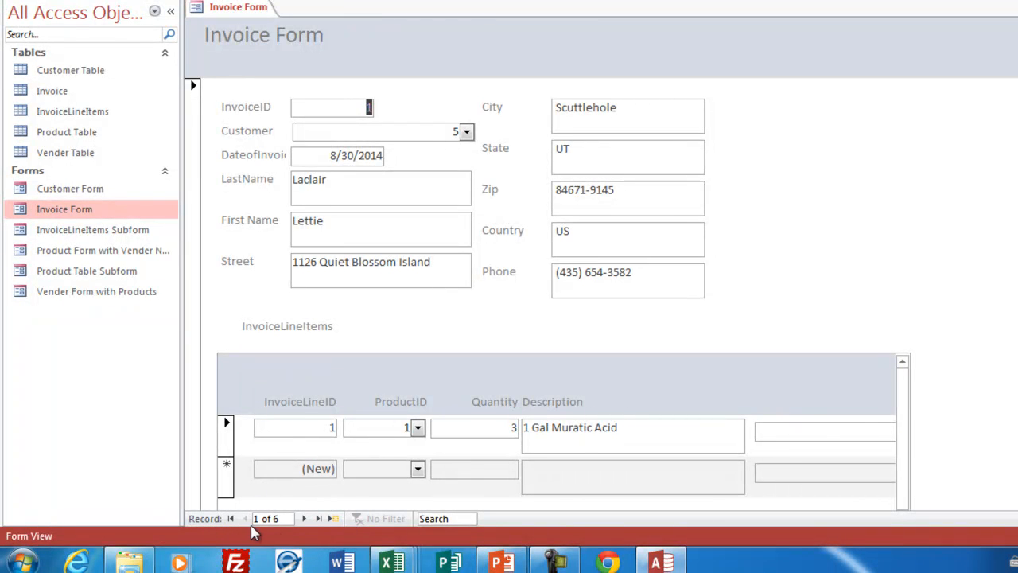
# Step: Step through the Invoice Form's records to check which customers and invoices it includes
pyautogui.click(304, 519)
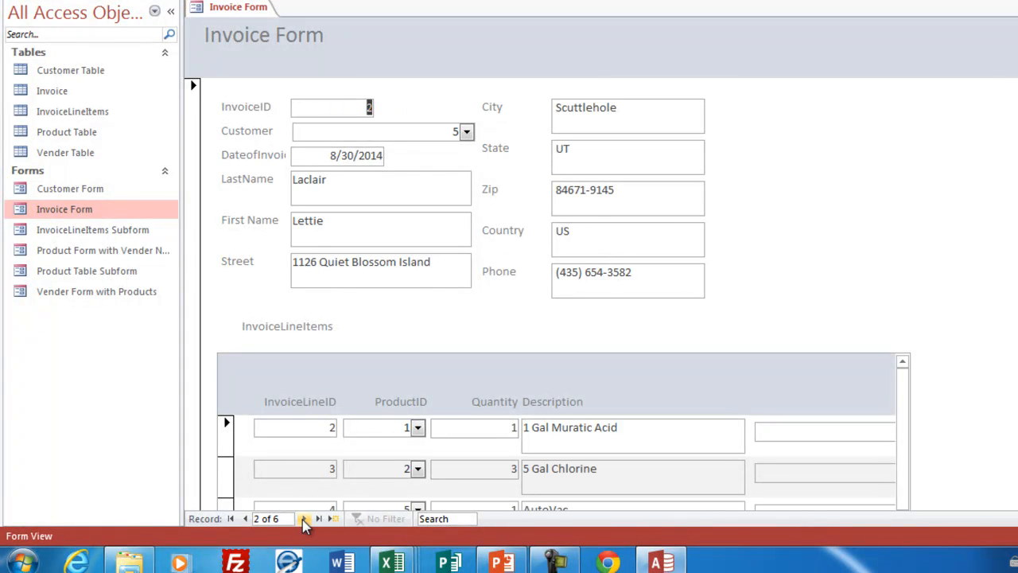
pyautogui.click(304, 519)
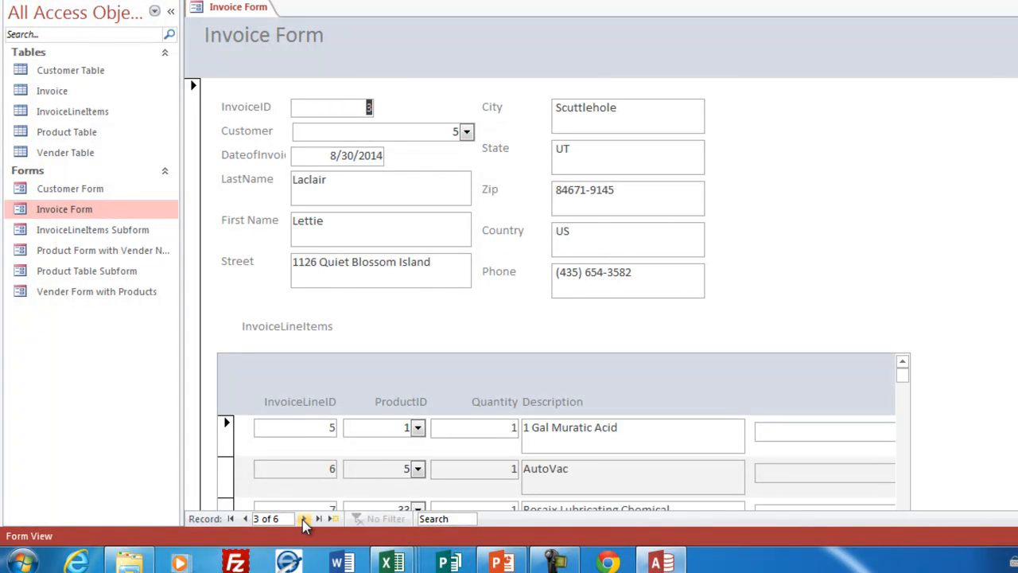
pyautogui.click(305, 520)
pyautogui.click(305, 519)
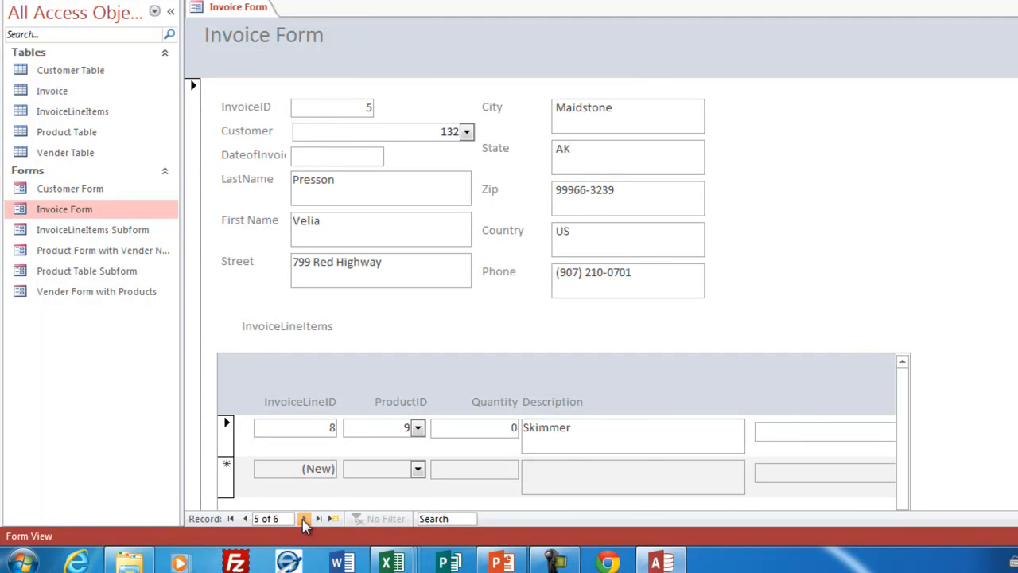
pyautogui.click(305, 519)
pyautogui.click(304, 519)
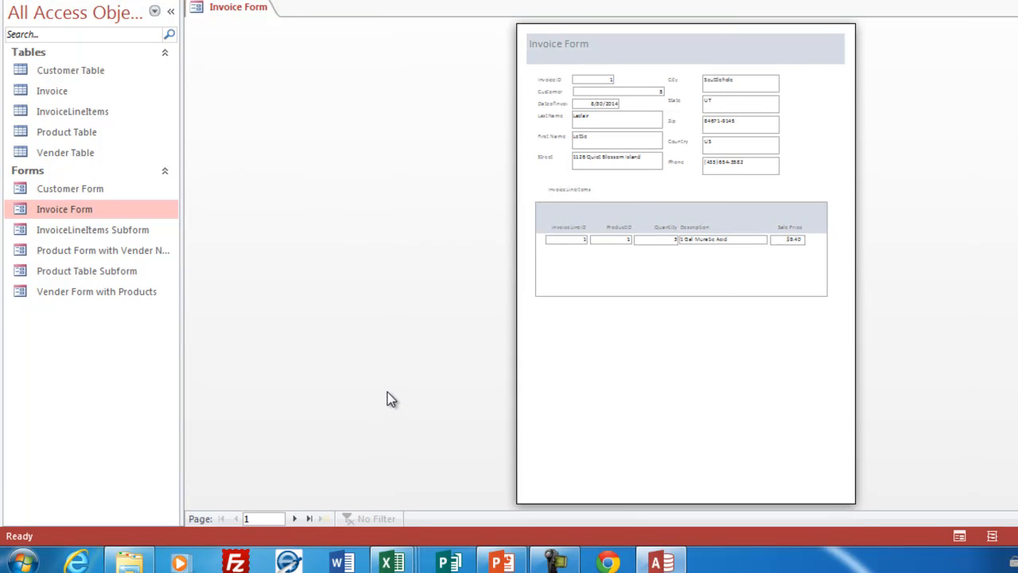
# Step: Preview the Invoice Form for printing and page forward to the last page to check that each invoice has its own page
pyautogui.click(589, 125)
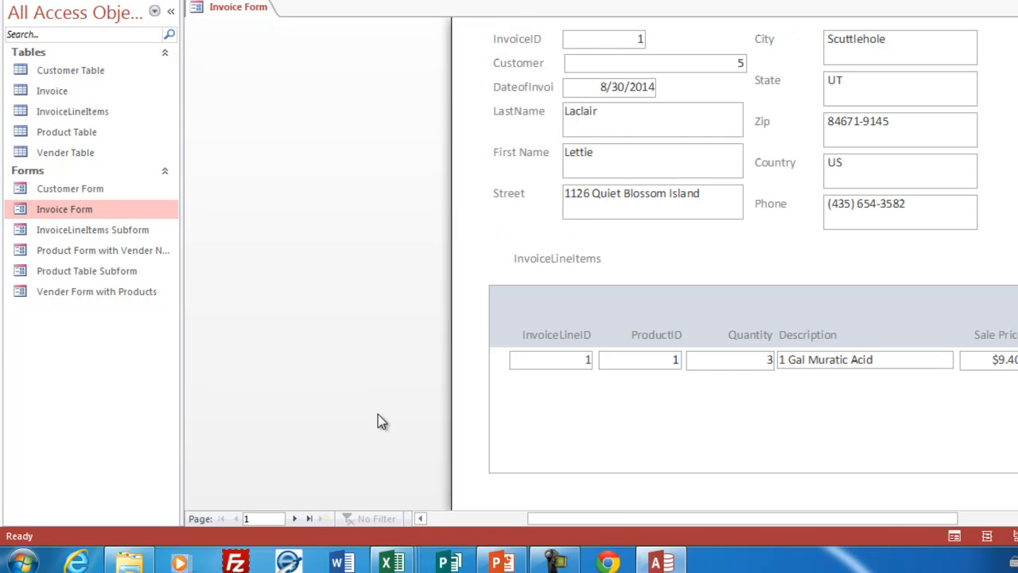
pyautogui.click(295, 519)
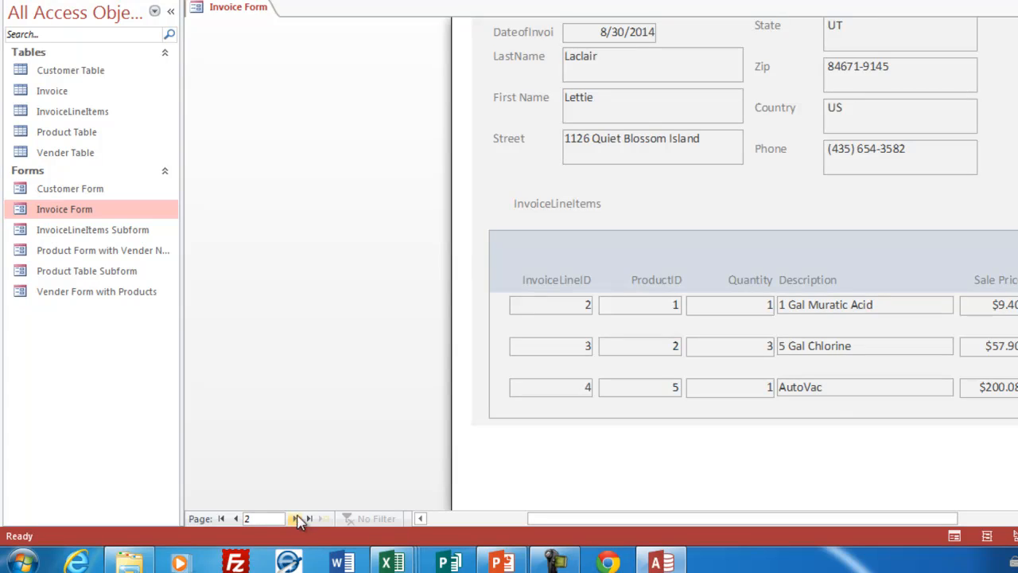
pyautogui.scroll(3, 488, 265)
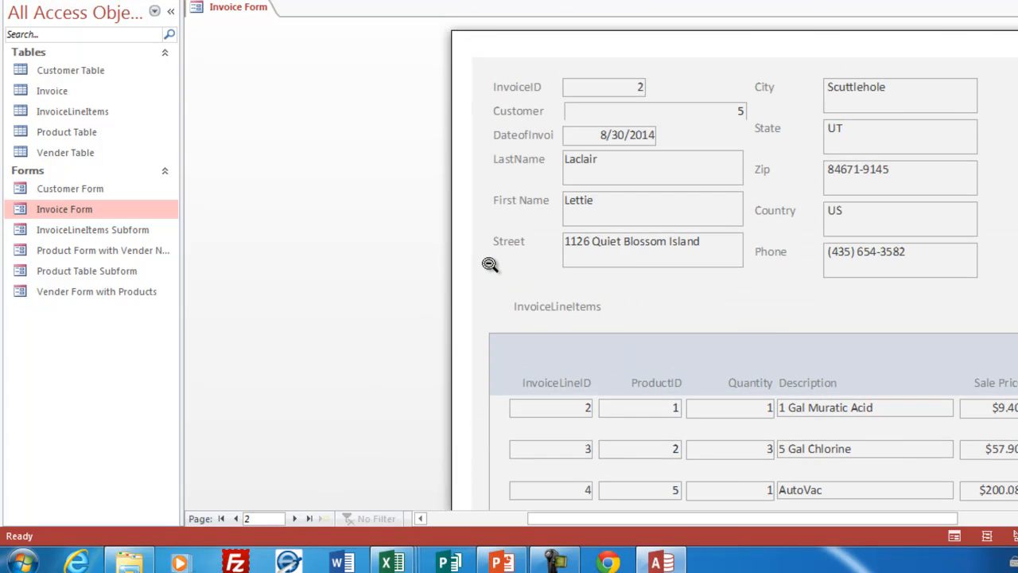
pyautogui.click(295, 519)
pyautogui.click(295, 519)
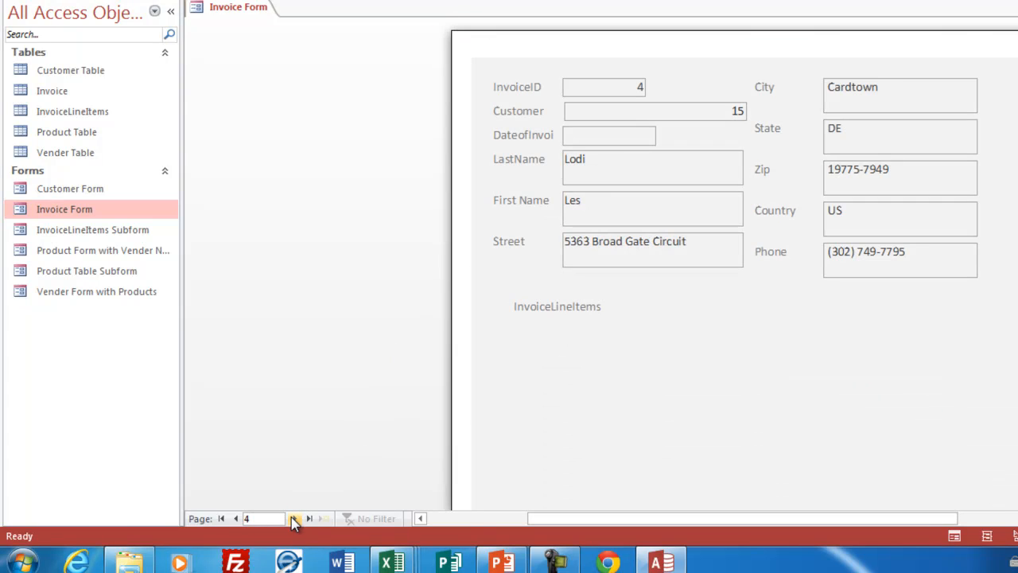
pyautogui.click(295, 518)
pyautogui.click(295, 518)
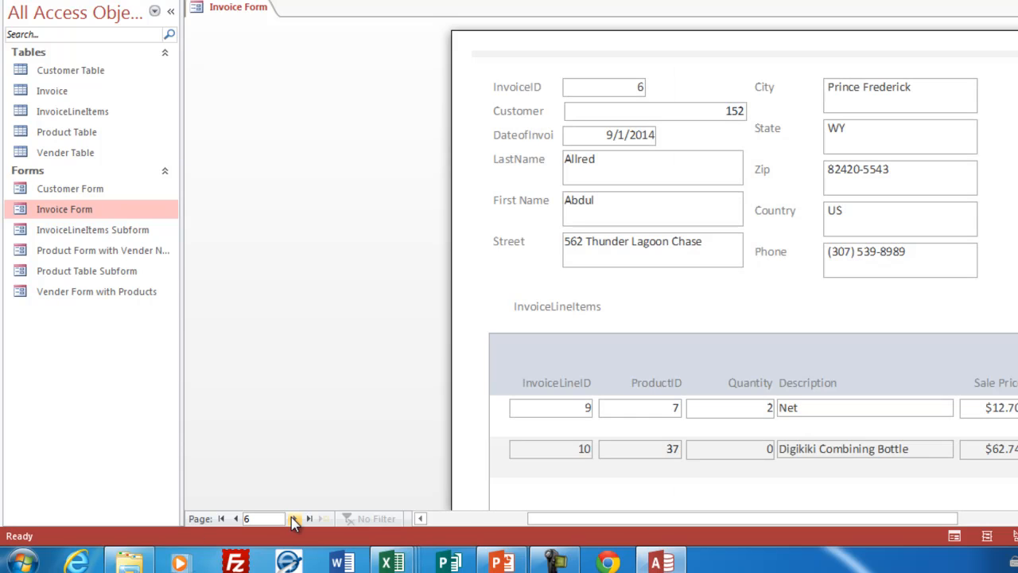
pyautogui.click(295, 518)
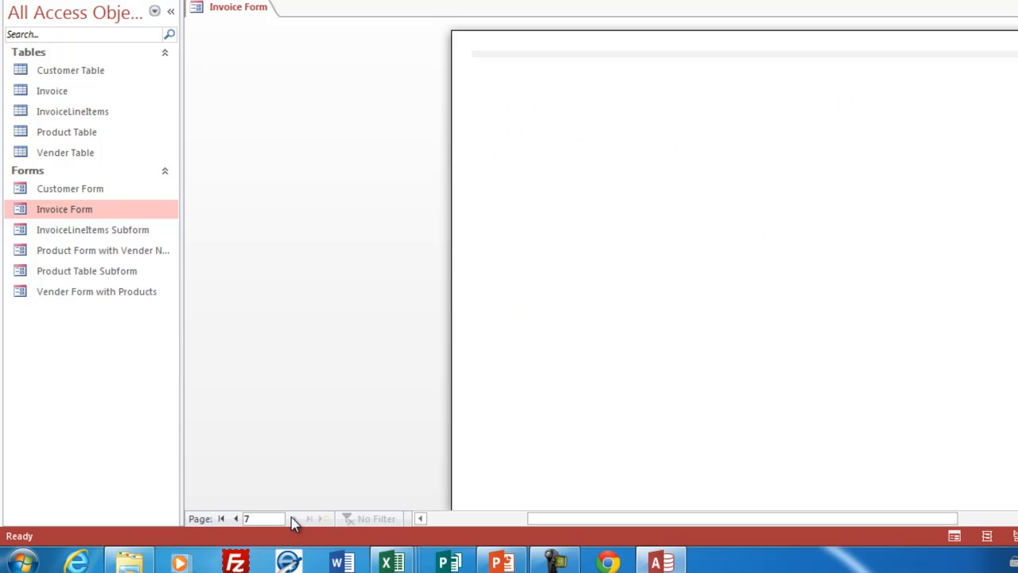
# Step: Page back to the first page, examine the space below the line items on page 3, and close the preview
pyautogui.click(236, 518)
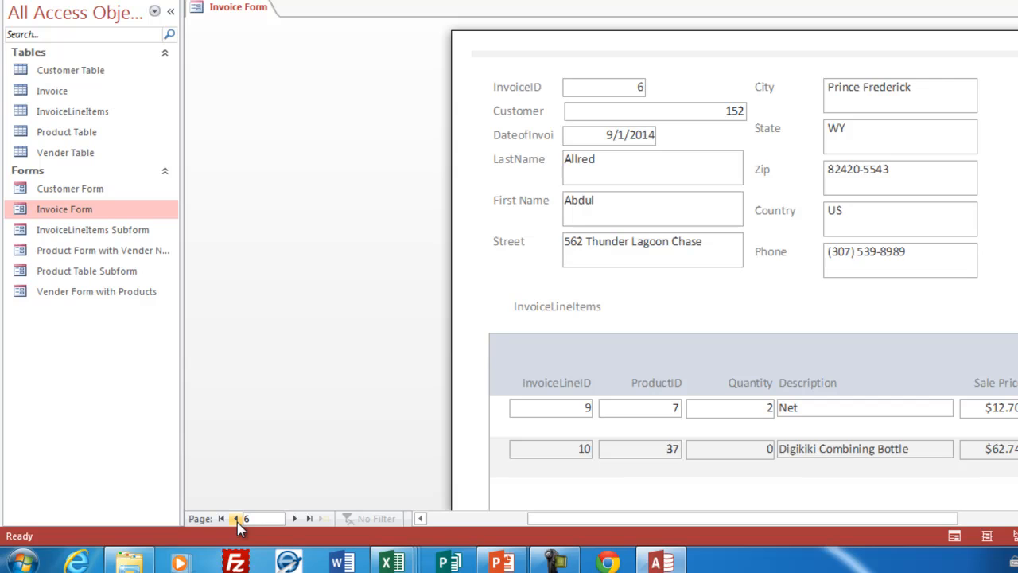
pyautogui.click(236, 519)
pyautogui.click(236, 518)
pyautogui.click(236, 518)
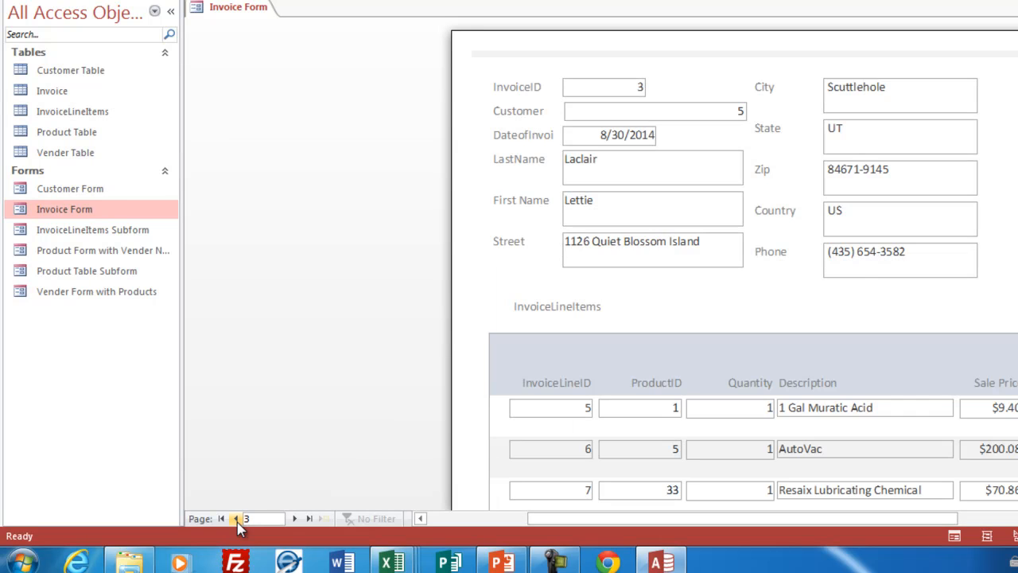
pyautogui.click(236, 519)
pyautogui.click(236, 519)
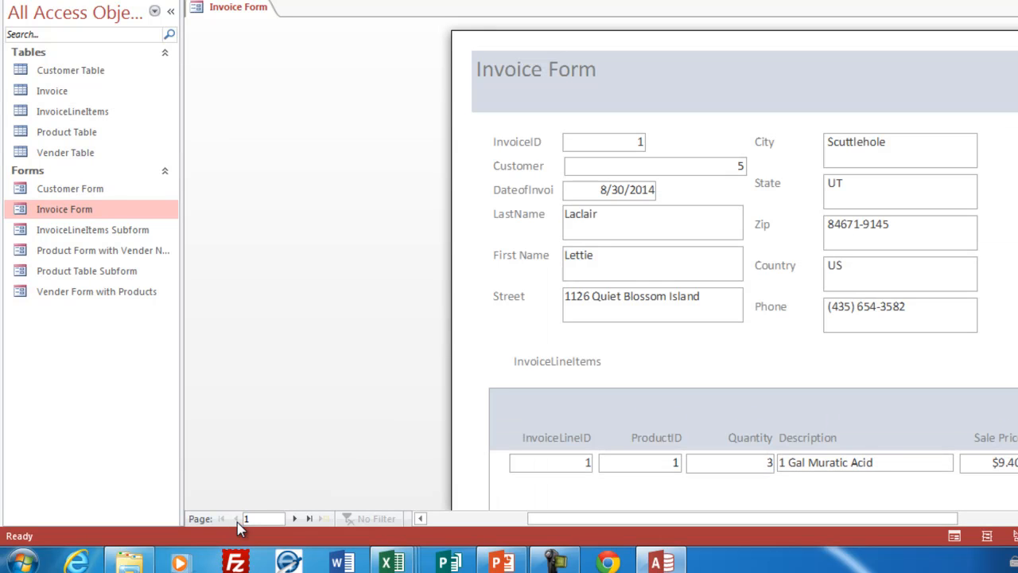
pyautogui.click(295, 519)
pyautogui.click(295, 519)
pyautogui.scroll(-3, 805, 360)
pyautogui.scroll(1, 806, 360)
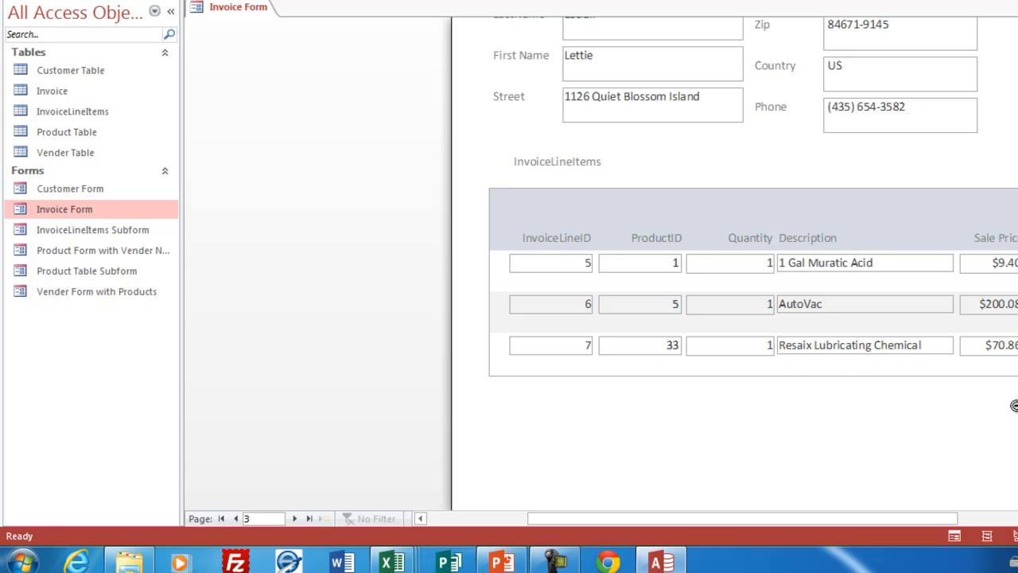
pyautogui.press('Escape')
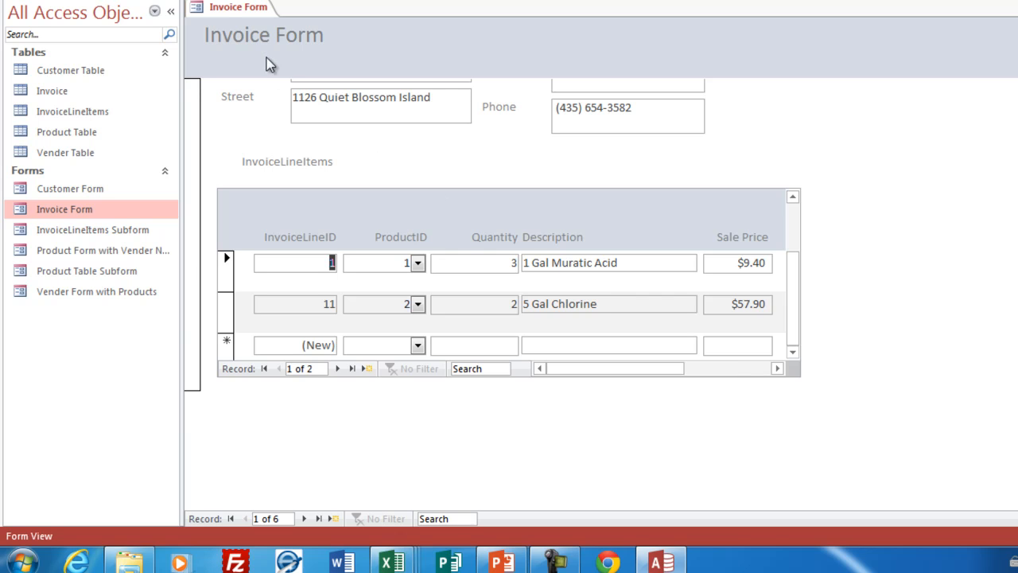
# Step: In Design View, extend the InvoiceLineItems subform's lower edge slightly and open its Form Footer to about 0.5 inches tall
pyautogui.rightClick(222, 10)
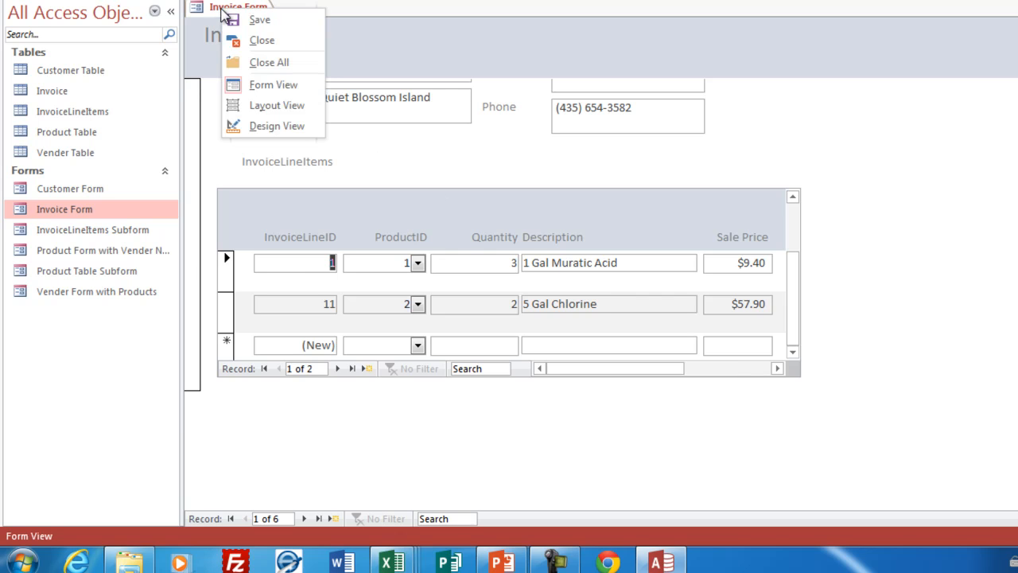
pyautogui.click(268, 126)
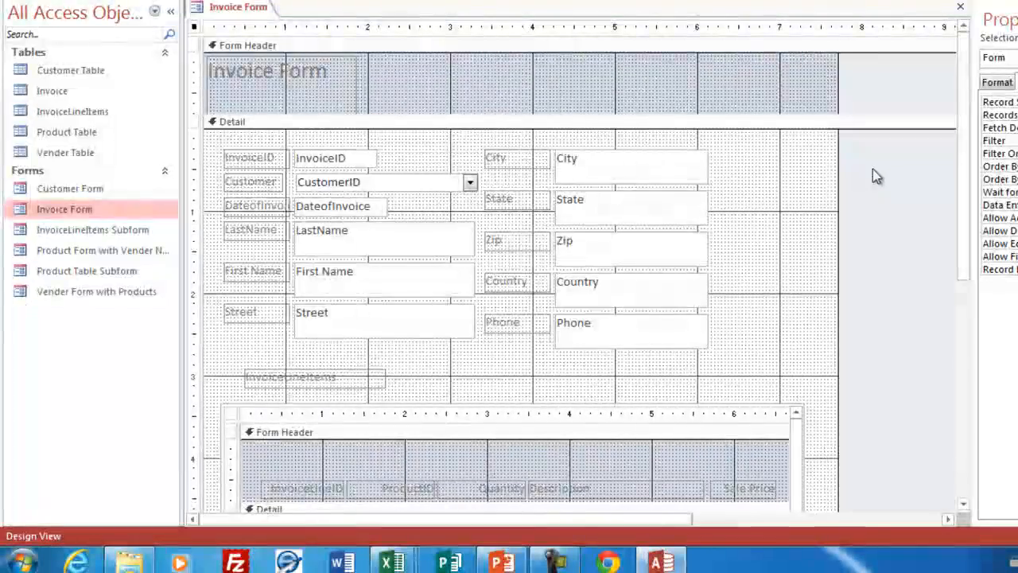
pyautogui.moveTo(968, 129); pyautogui.dragTo(968, 364)
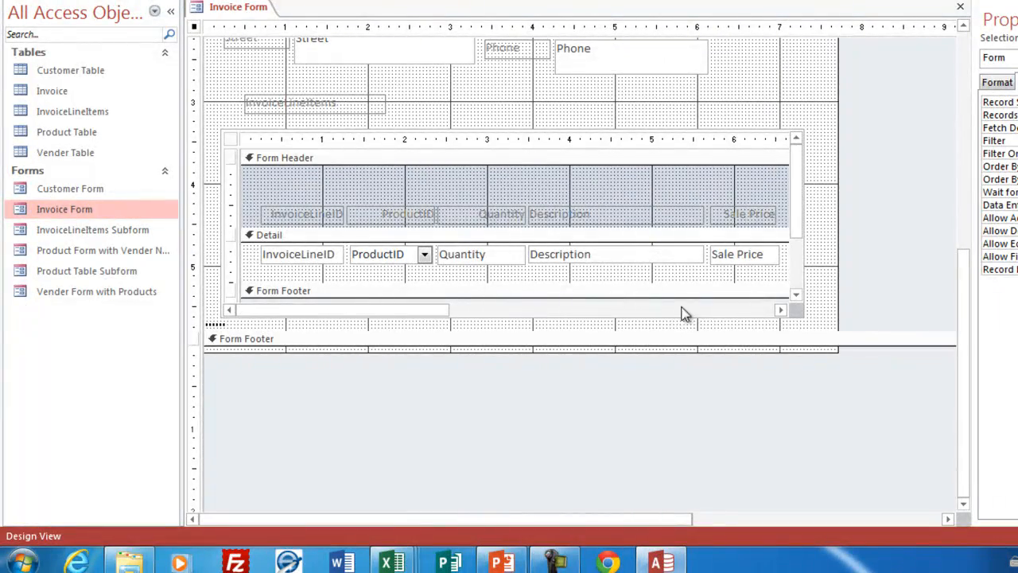
pyautogui.click(739, 300)
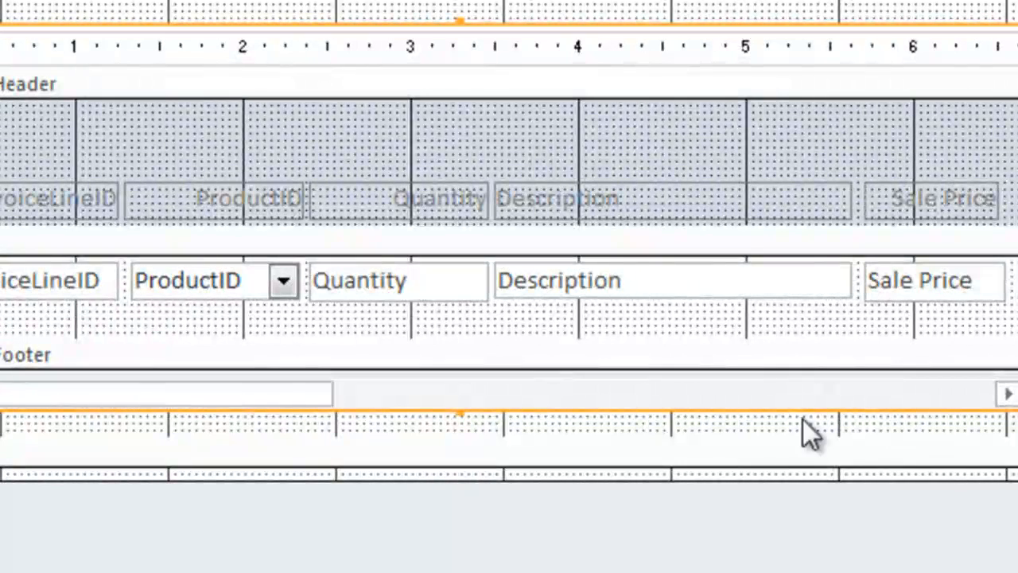
pyautogui.moveTo(465, 410); pyautogui.dragTo(459, 436)
pyautogui.moveTo(765, 369); pyautogui.dragTo(763, 407)
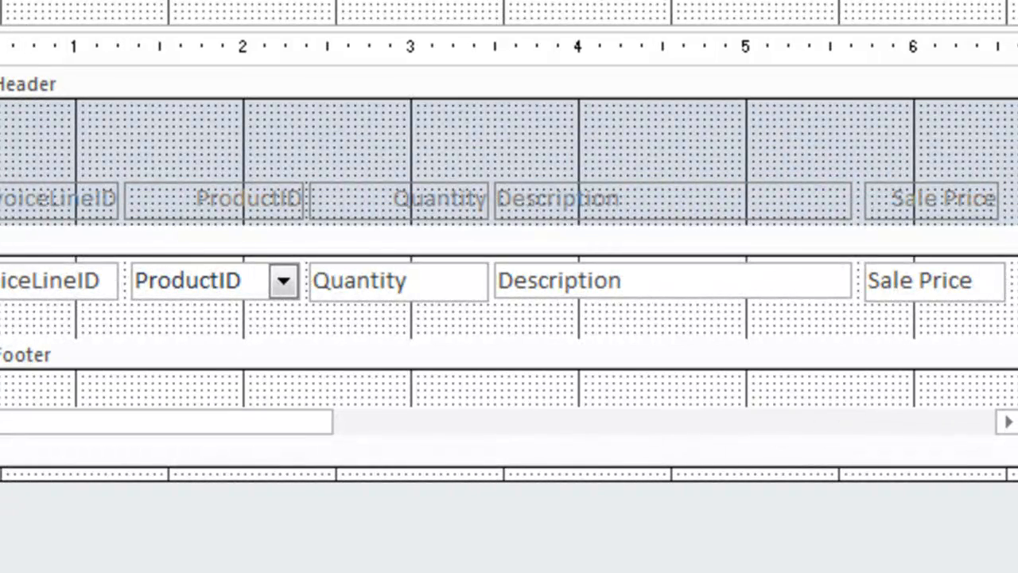
pyautogui.scroll(-2, 652, 294)
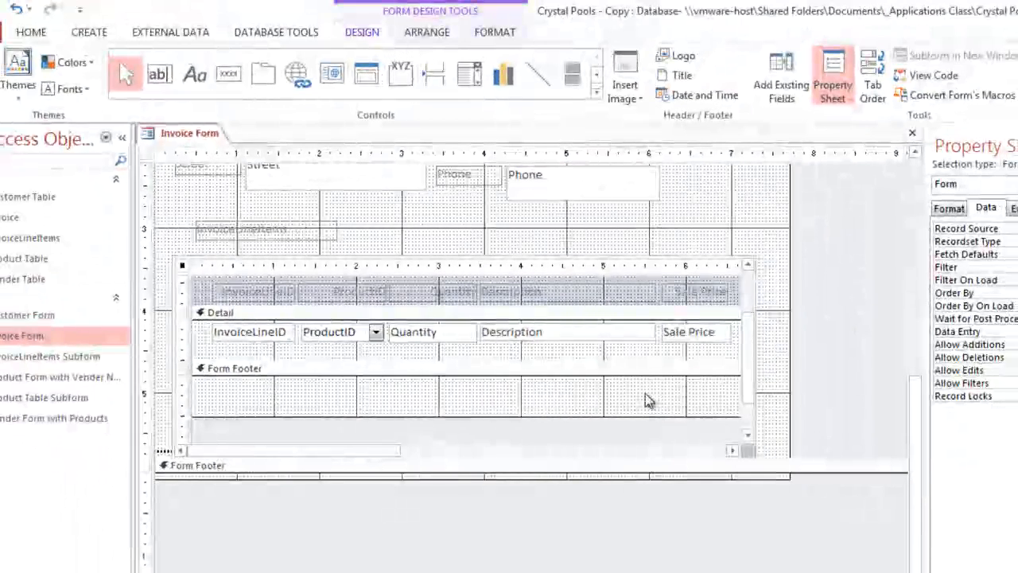
# Step: Add a text box to the subform's Form Footer, aligned below the Sale Price field
pyautogui.click(646, 392)
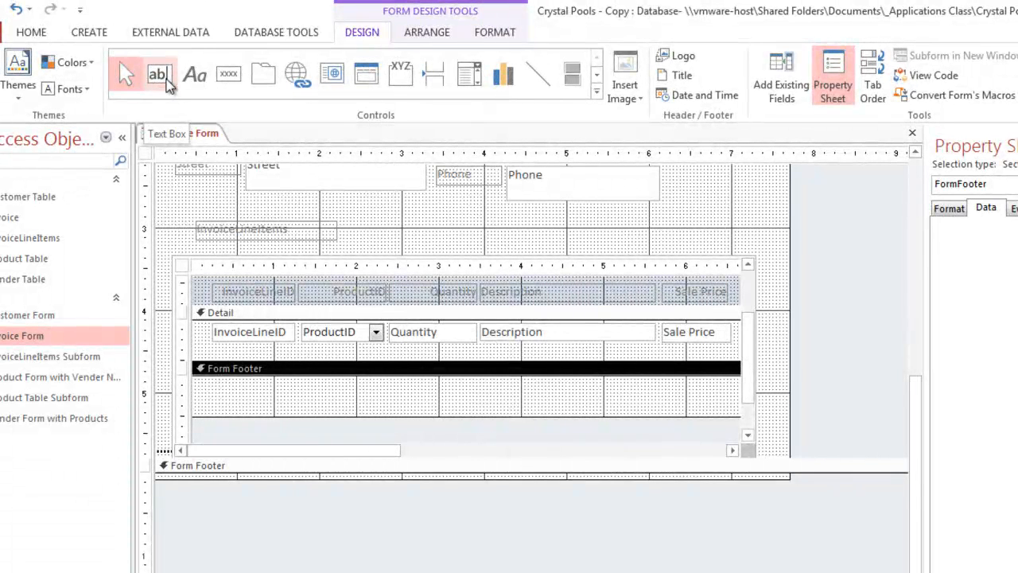
pyautogui.click(163, 79)
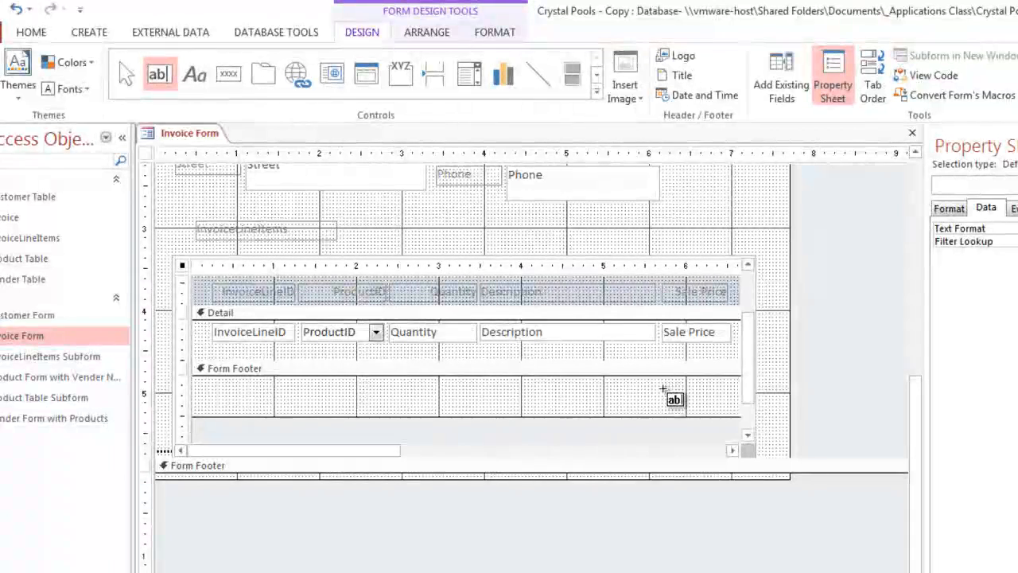
pyautogui.click(664, 389)
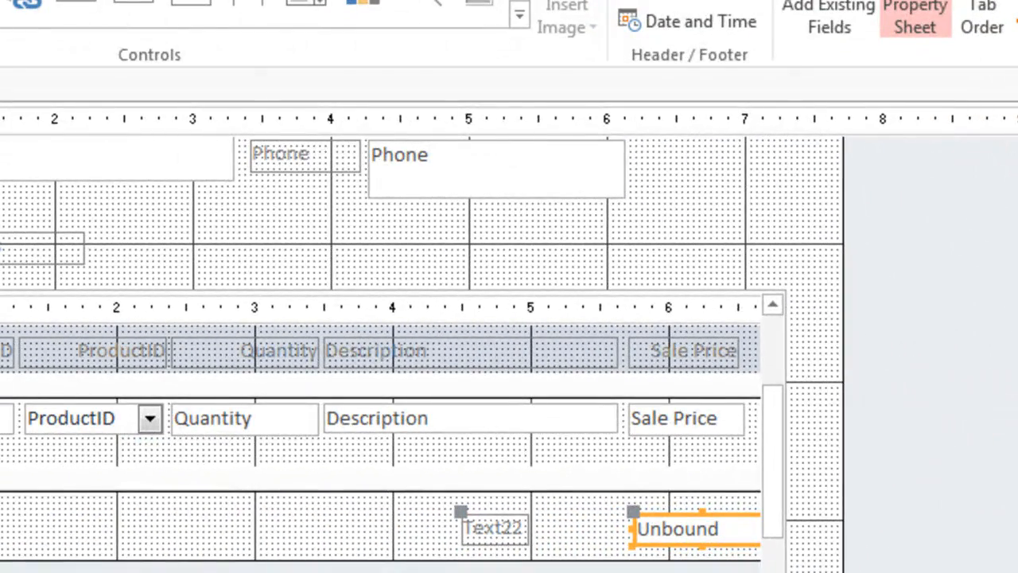
# Step: Open the Expression Builder for the new footer text box and insert the built-in SQL Aggregate function Sum
pyautogui.click(1015, 219)
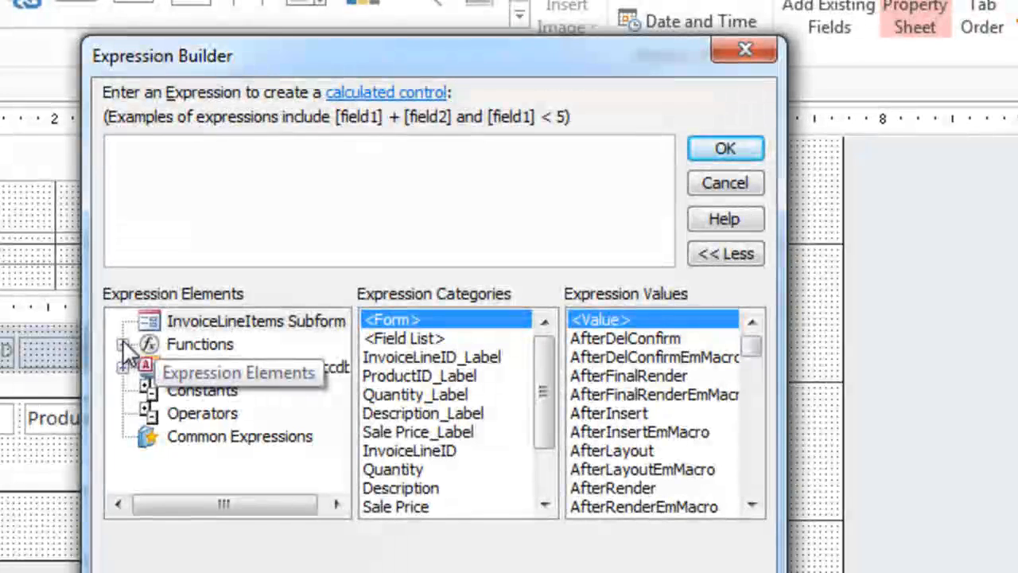
pyautogui.click(123, 343)
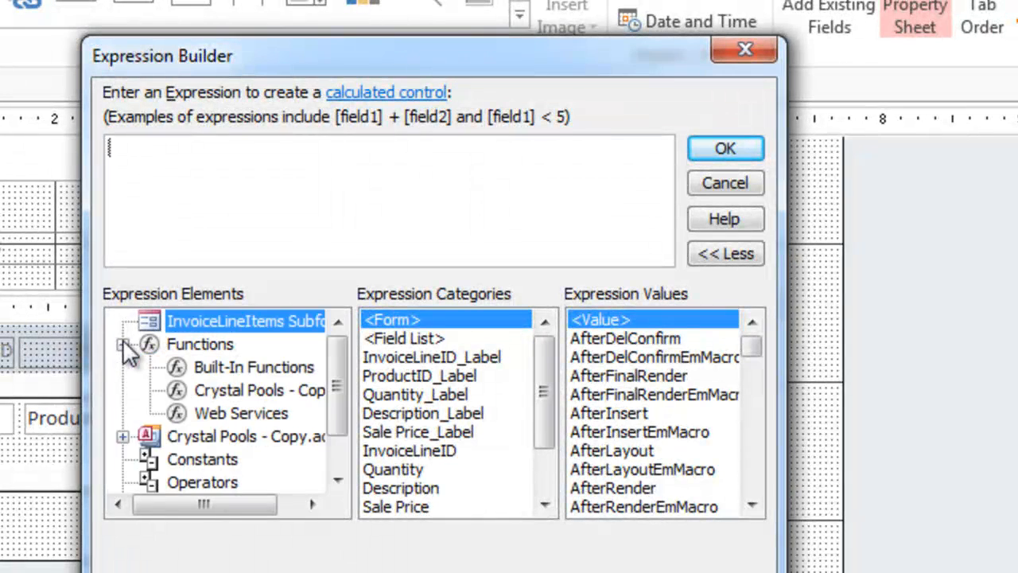
pyautogui.click(252, 366)
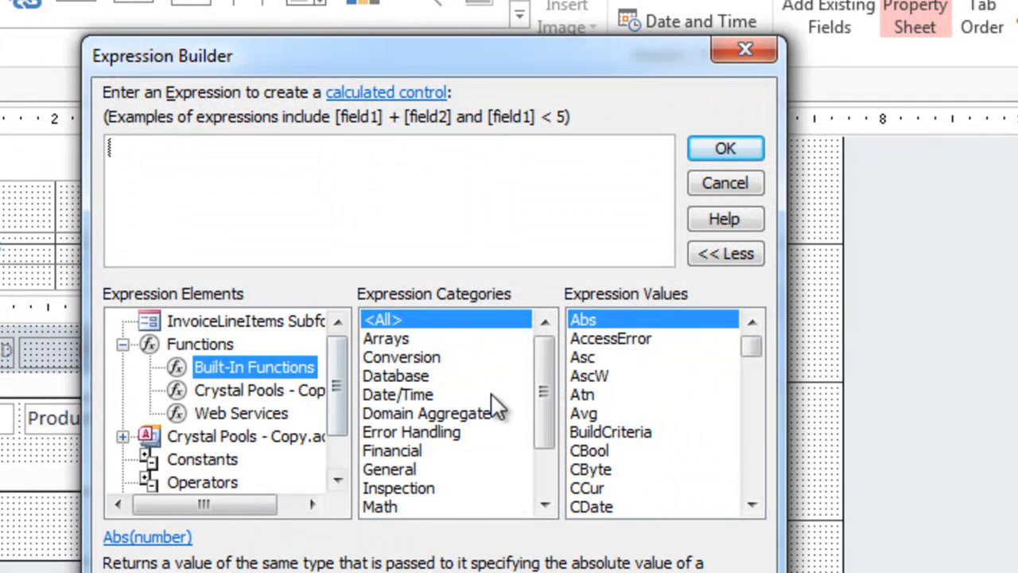
pyautogui.moveTo(554, 407); pyautogui.dragTo(556, 451)
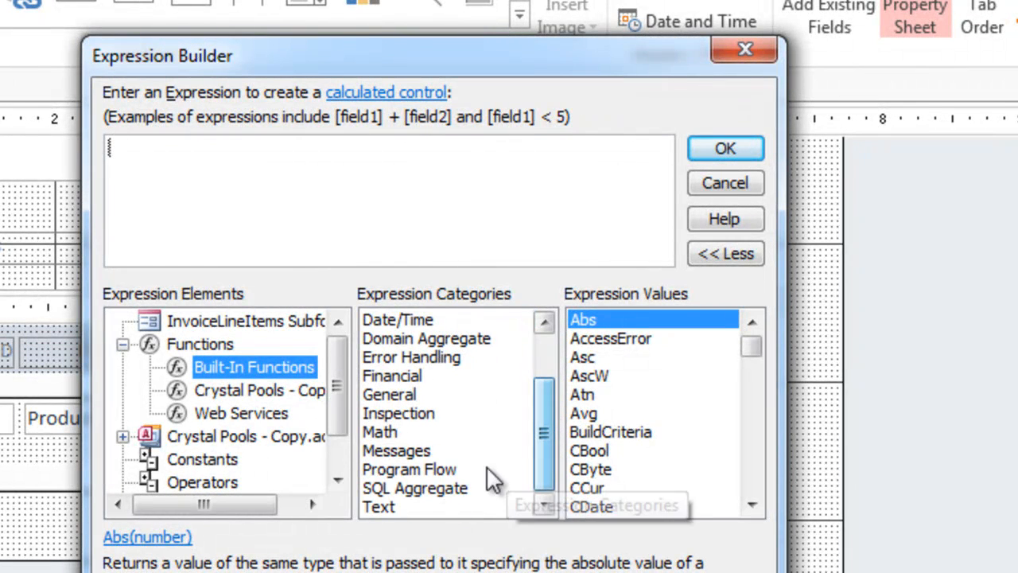
pyautogui.click(414, 487)
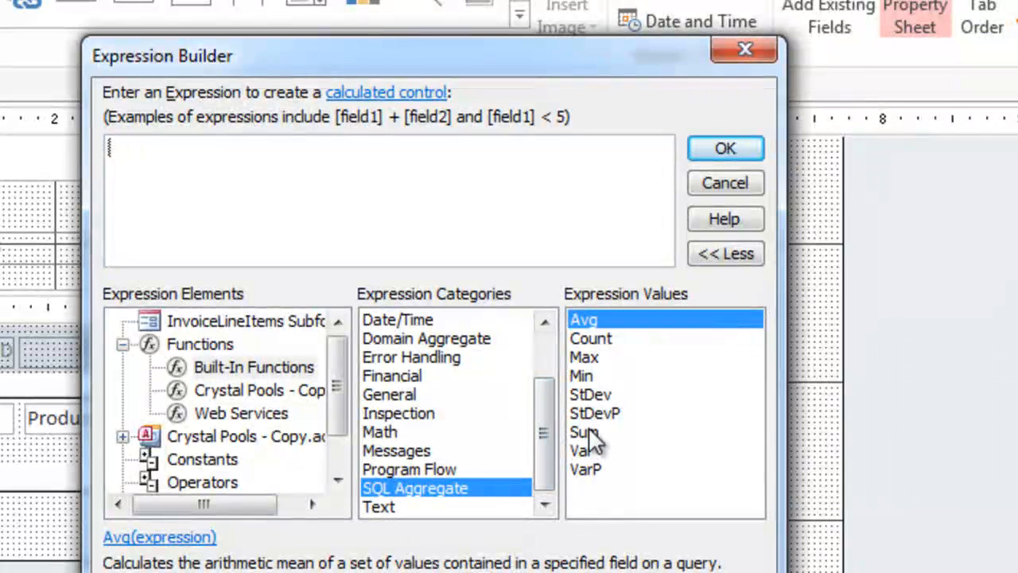
pyautogui.doubleClick(585, 432)
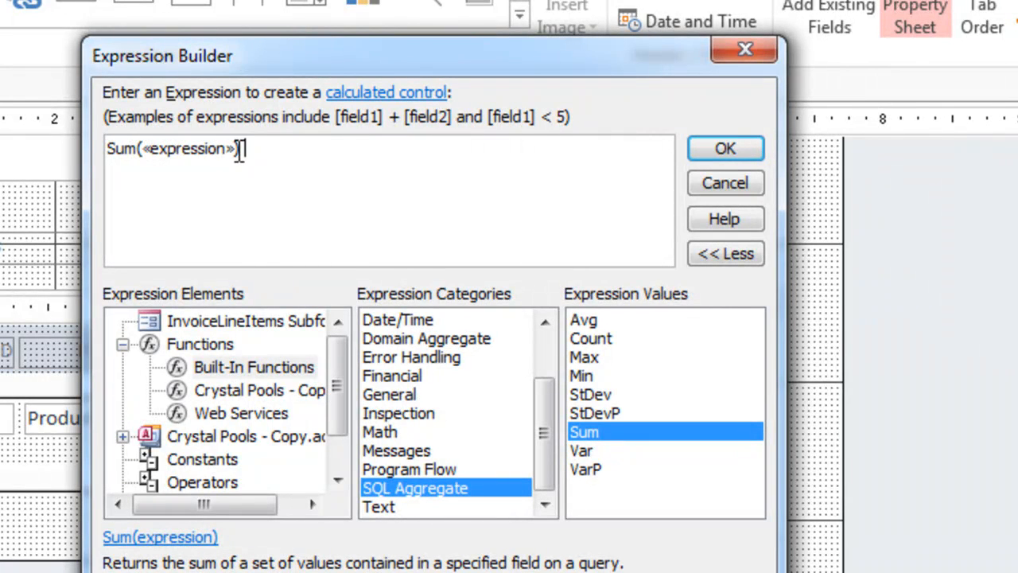
# Step: Complete the footer text box's expression as =Sum([Sale Price]) and accept it
pyautogui.click(181, 156)
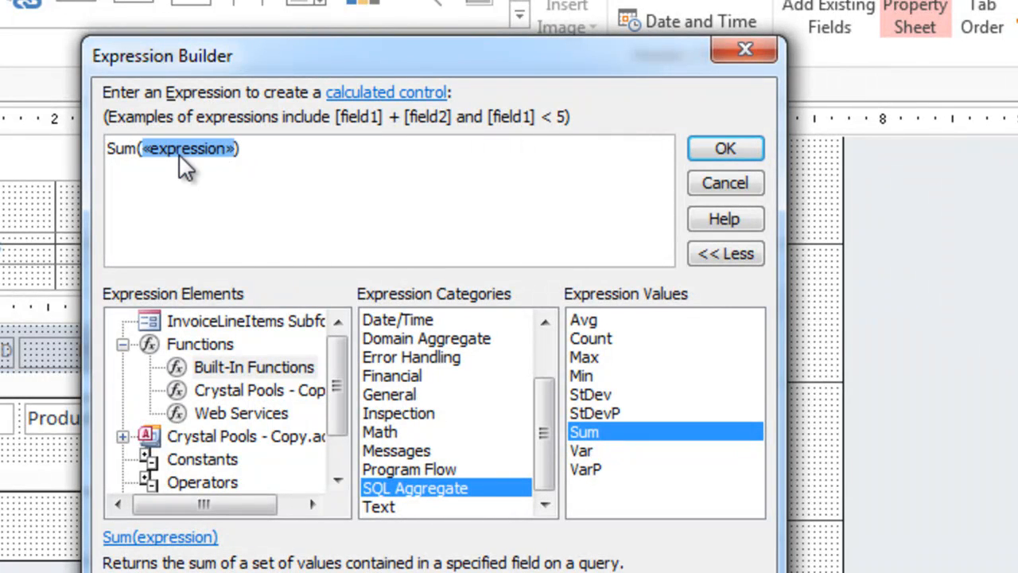
pyautogui.press('Delete')
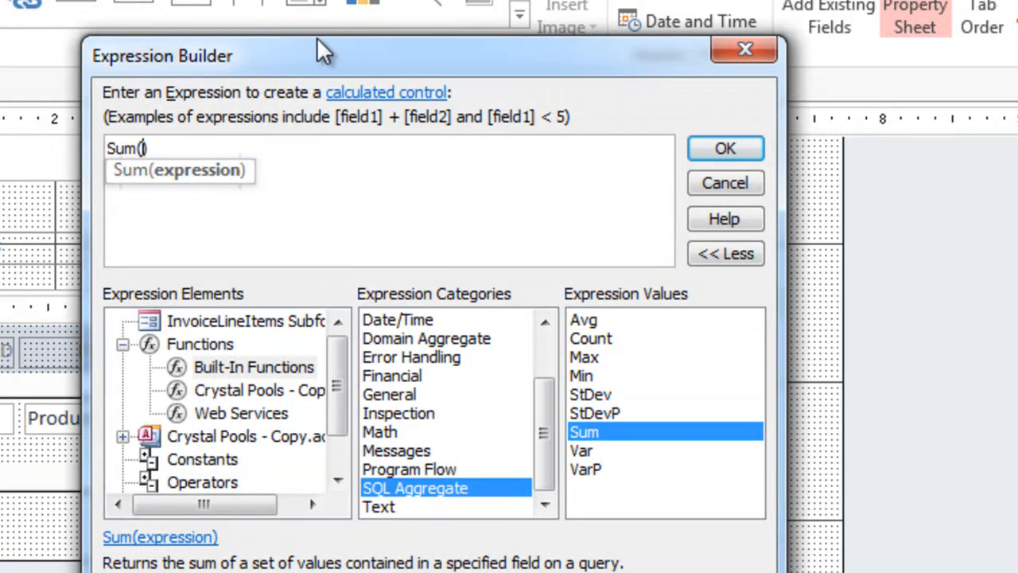
pyautogui.moveTo(316, 40); pyautogui.dragTo(0, 58)
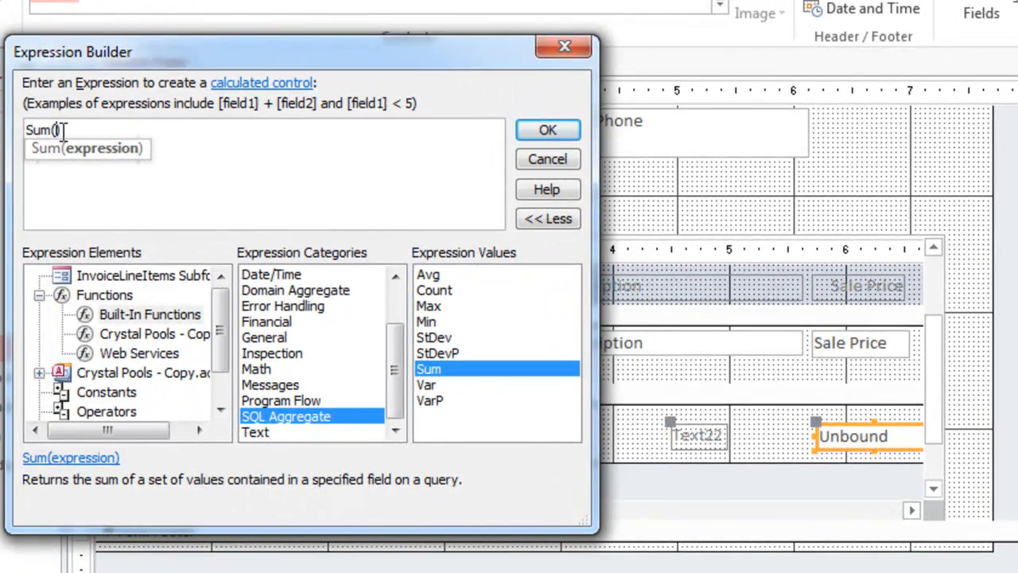
pyautogui.write('sal')
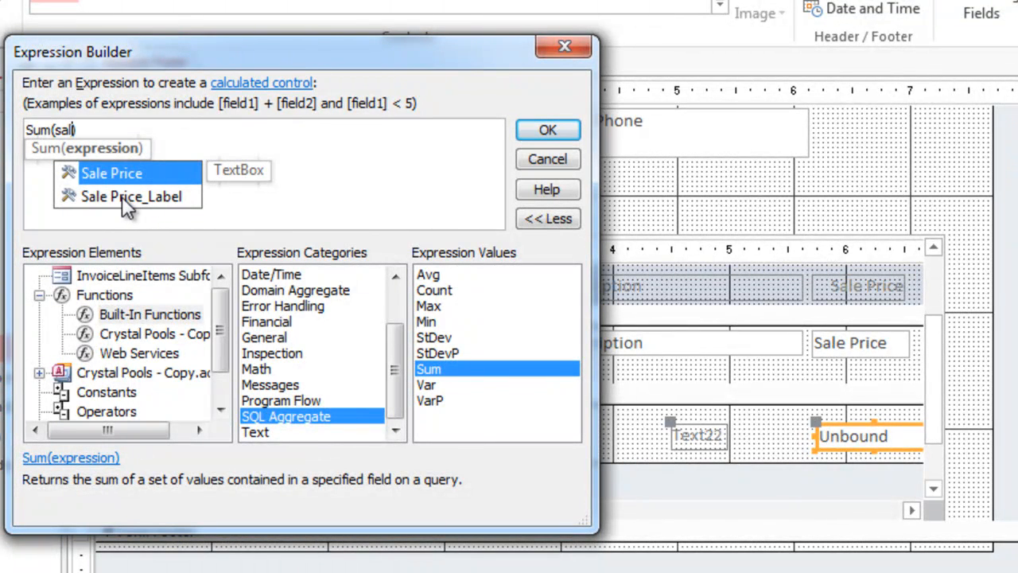
pyautogui.click(122, 196)
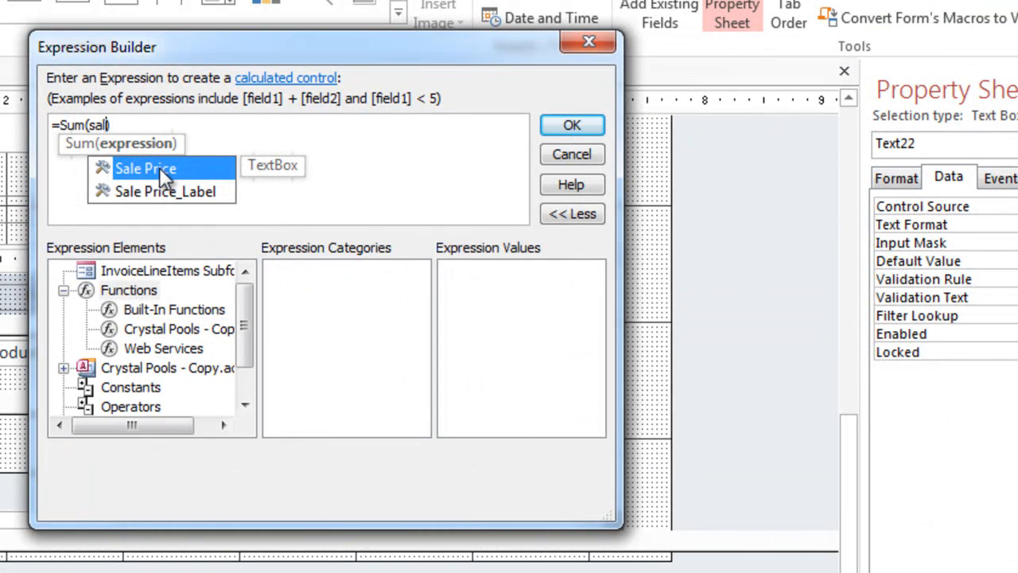
pyautogui.doubleClick(124, 170)
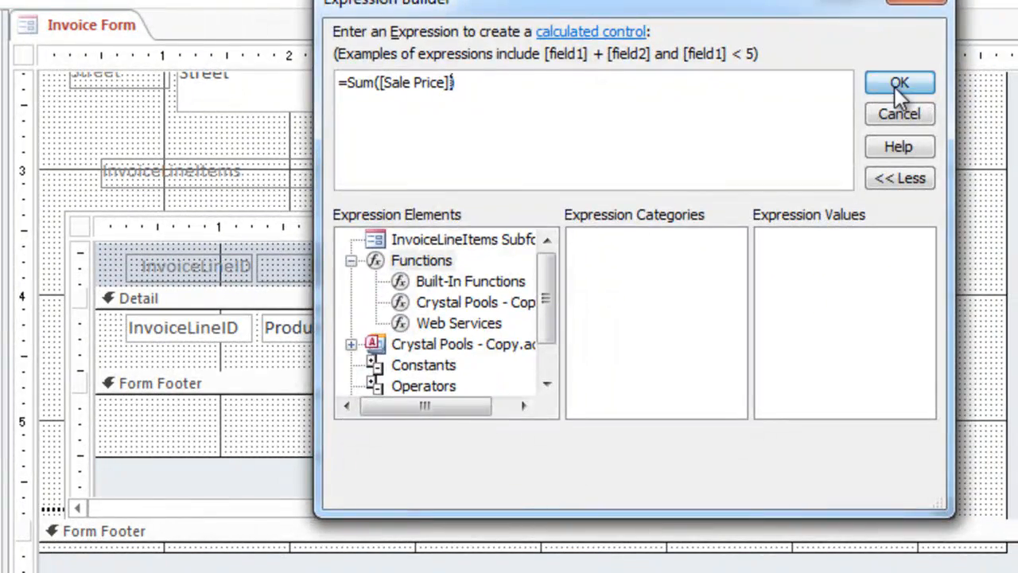
pyautogui.click(895, 82)
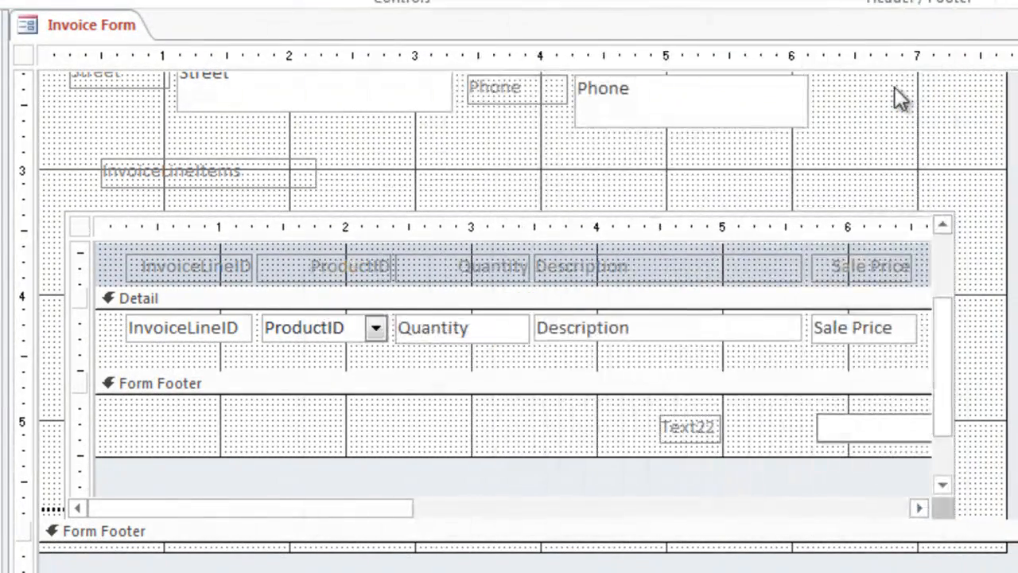
# Step: Resize the footer sum text box to about 0.96 inches wide beneath Sale Price and change its label's text to Sub Total
pyautogui.click(915, 429)
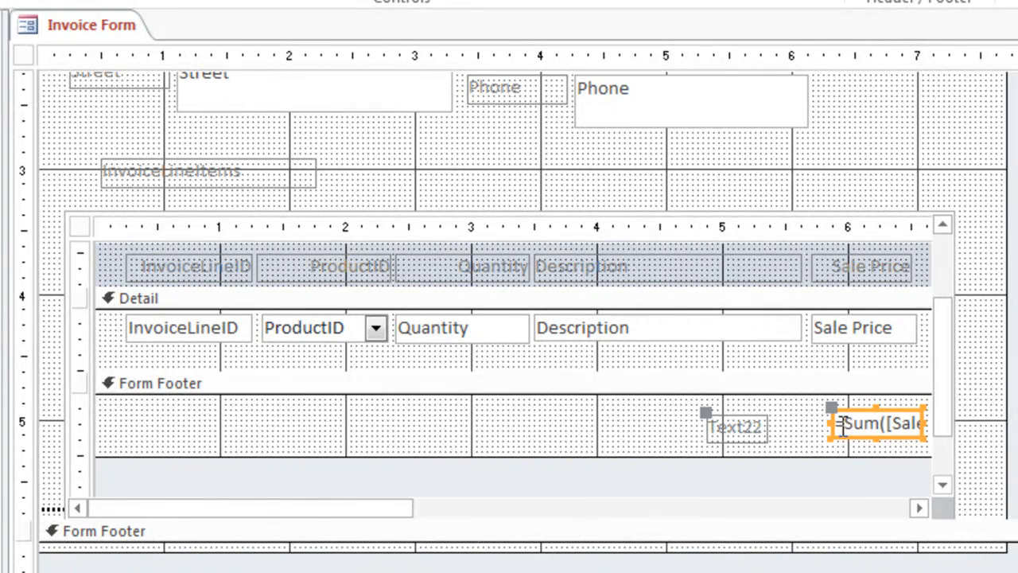
pyautogui.moveTo(832, 424); pyautogui.dragTo(795, 427)
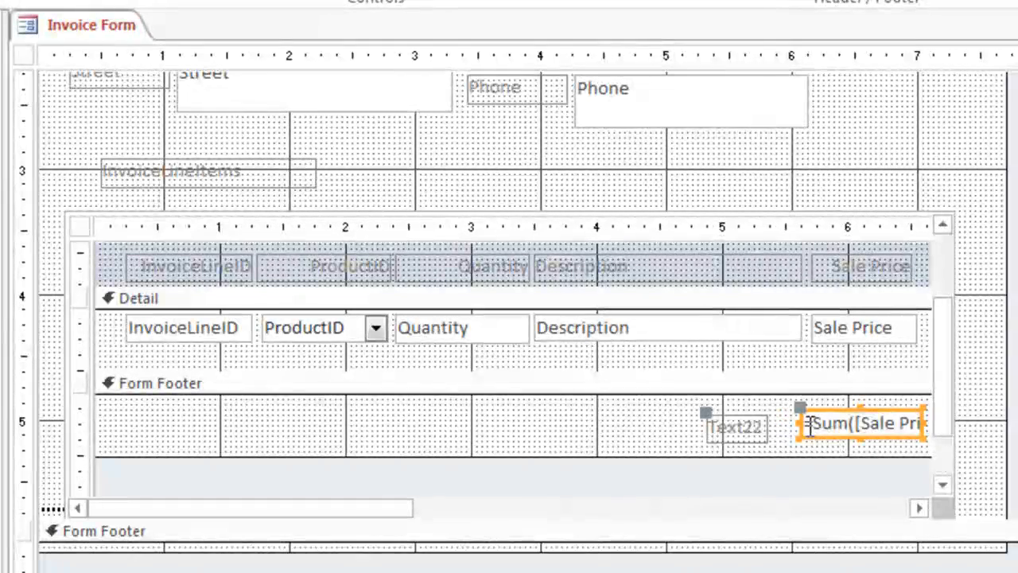
pyautogui.click(737, 428)
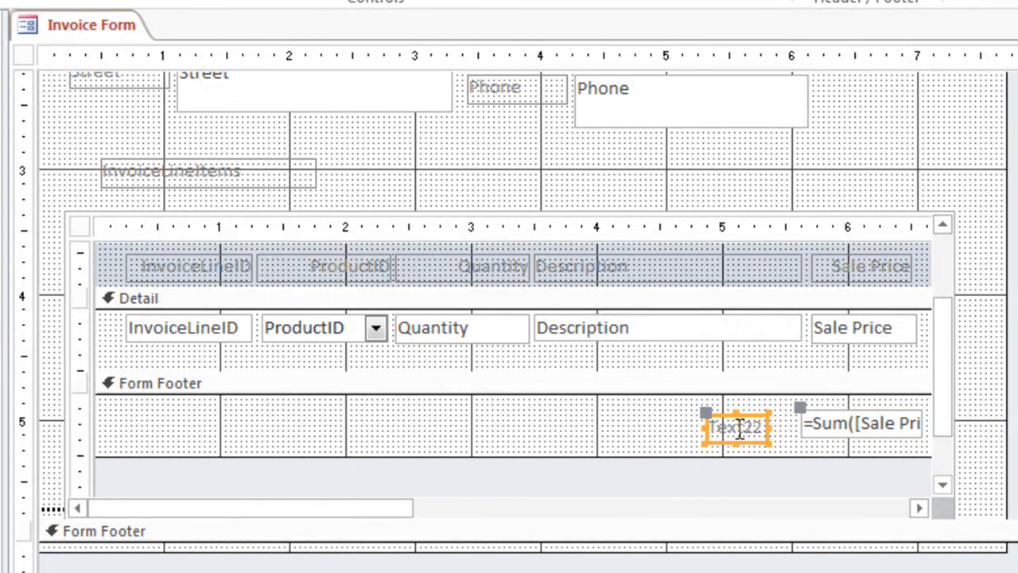
pyautogui.click(737, 428)
pyautogui.doubleClick(737, 428)
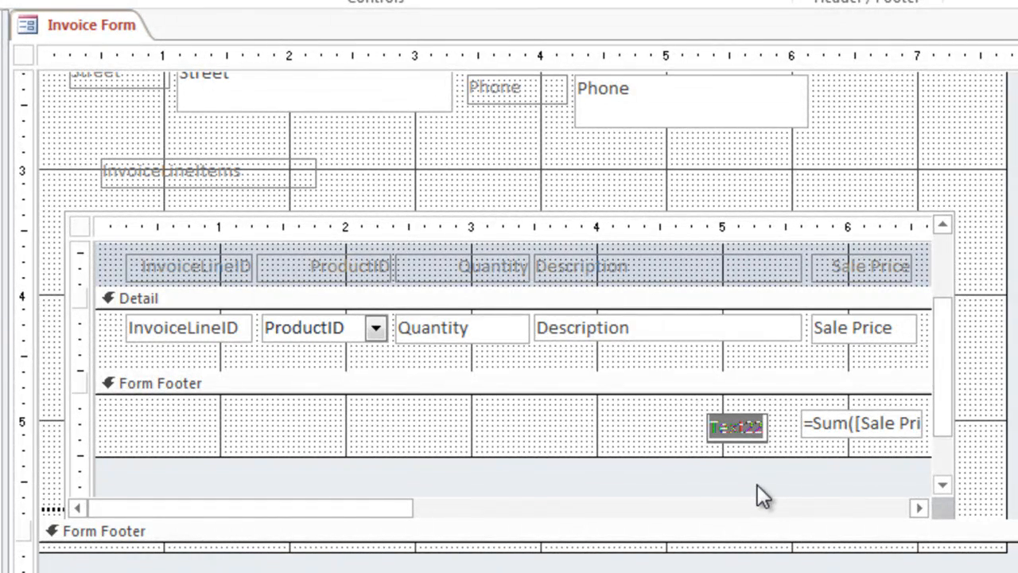
pyautogui.write('Sub T')
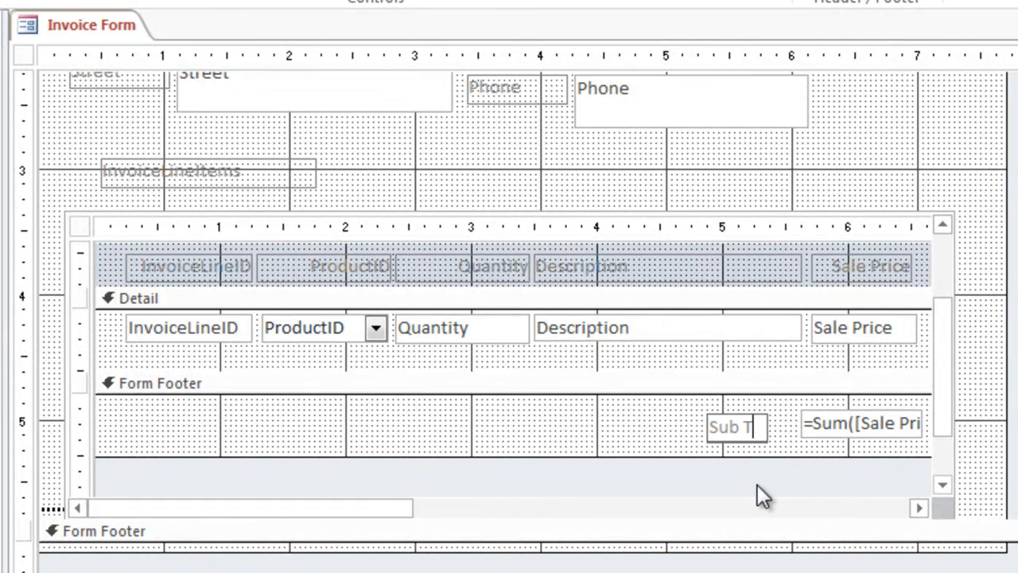
pyautogui.write('otal')
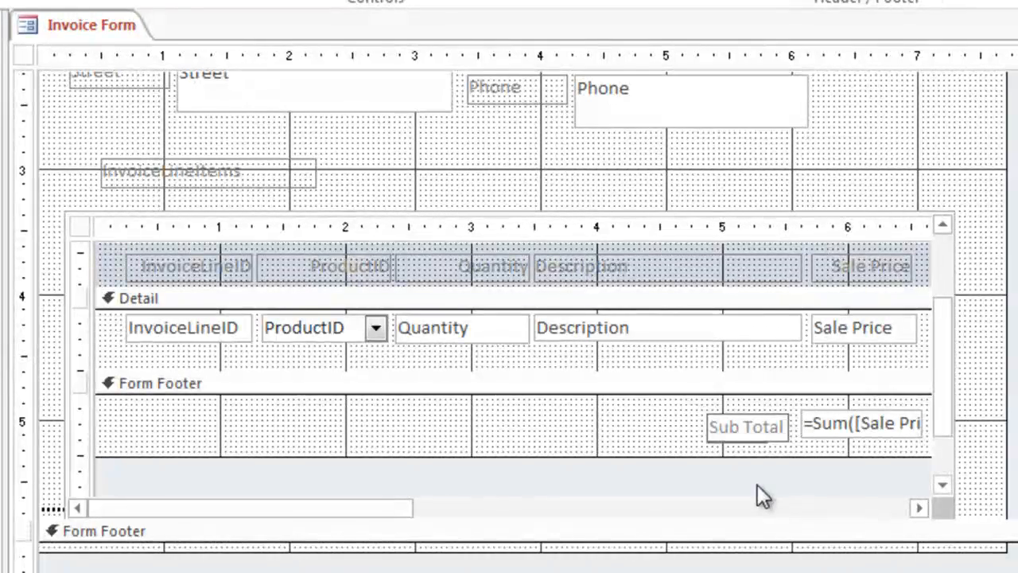
pyautogui.press('Return')
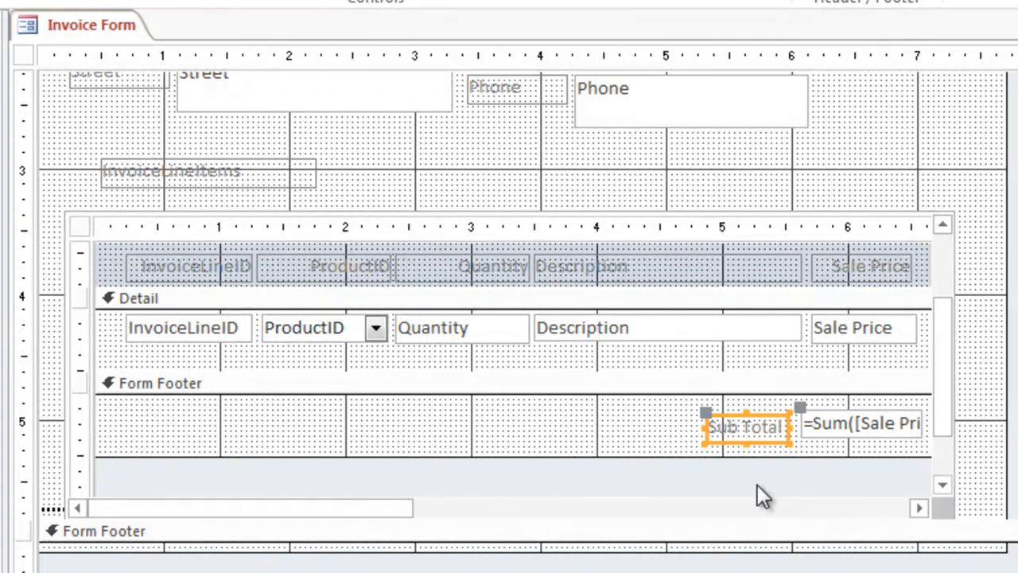
# Step: Switch the Invoice Form to Form View and compare the line items' sale prices with the Sub Total
pyautogui.rightClick(95, 19)
pyautogui.click(130, 139)
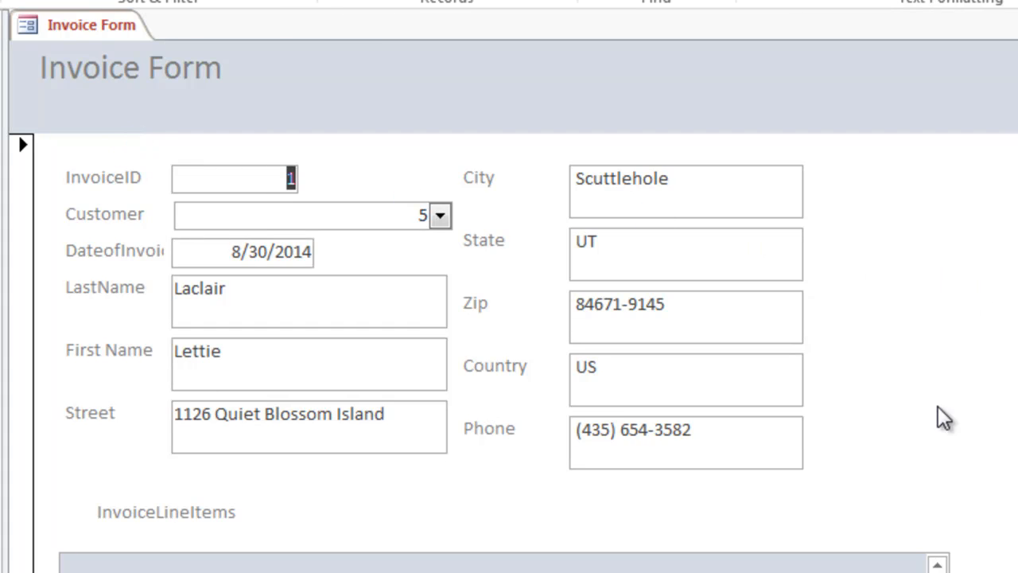
pyautogui.scroll(-3, 875, 430)
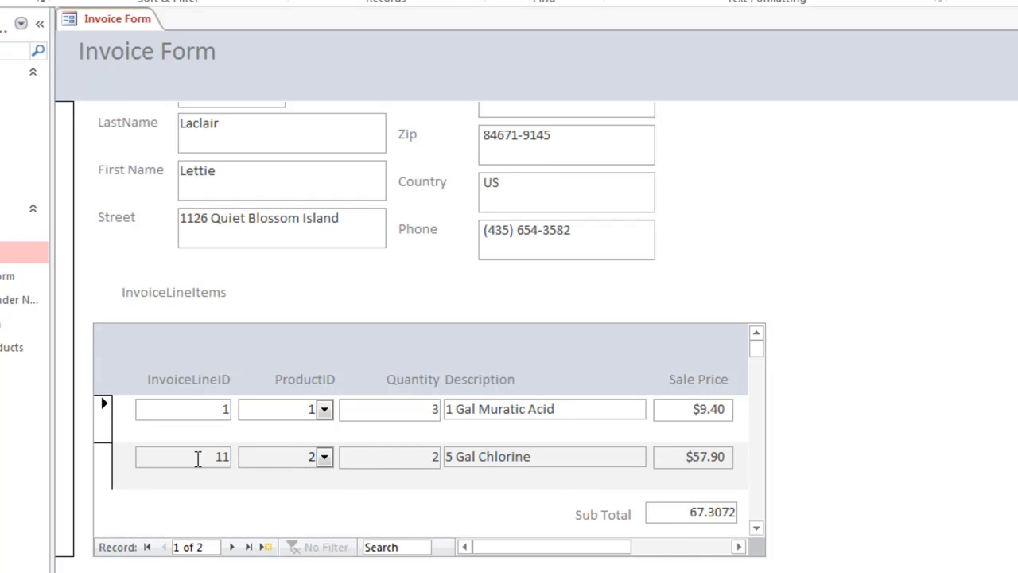
pyautogui.click(199, 458)
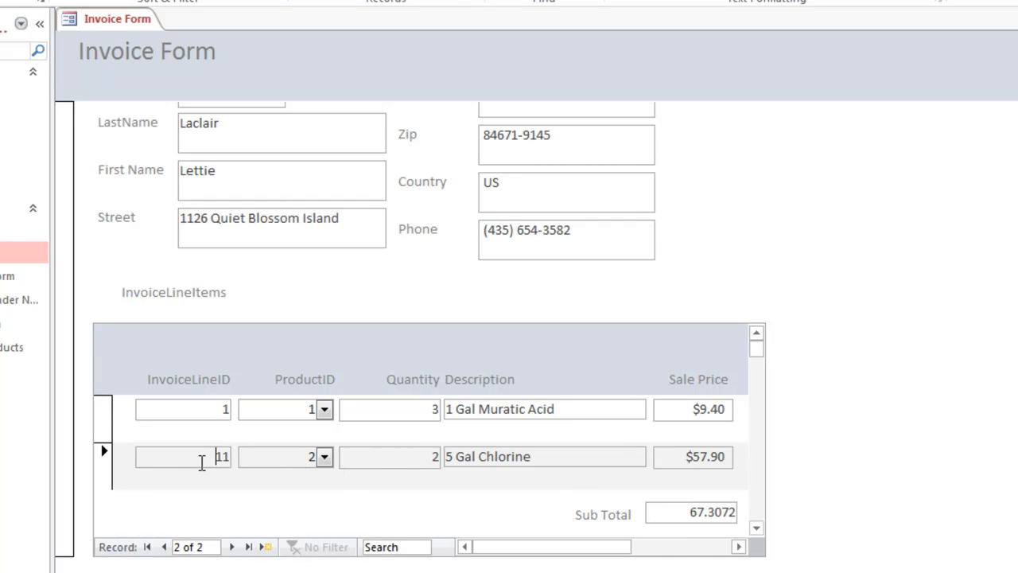
pyautogui.click(699, 458)
# Step: Add a line item for product 12, Drain Hose, with quantity 8 to the first invoice and commit the record
pyautogui.press('Tab')
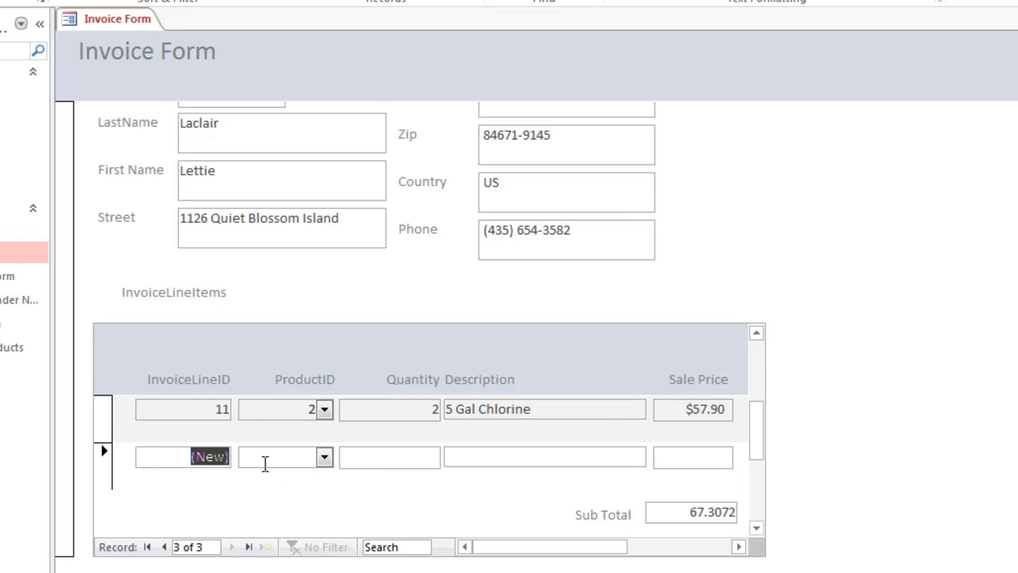
pyautogui.click(323, 459)
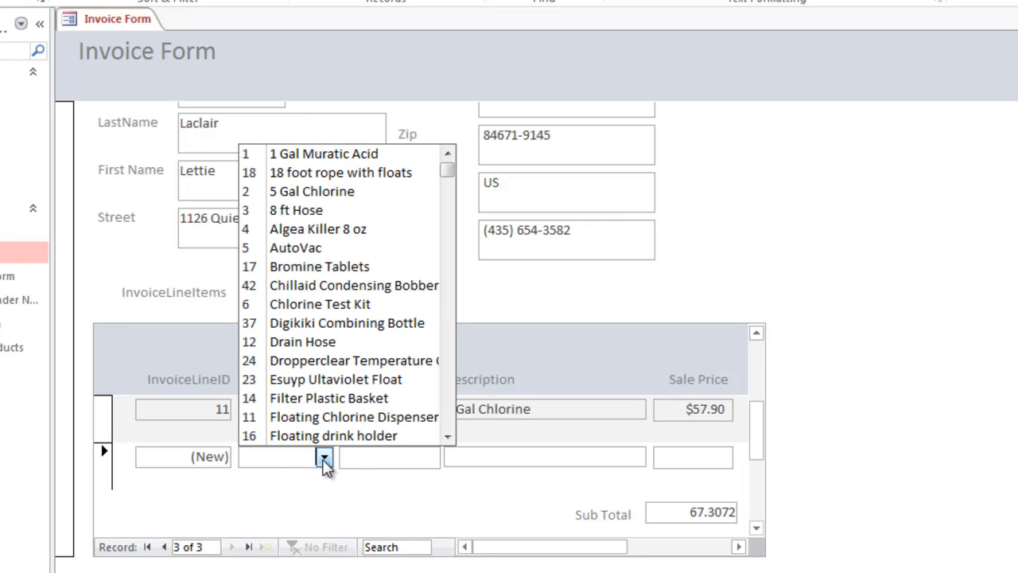
pyautogui.click(305, 342)
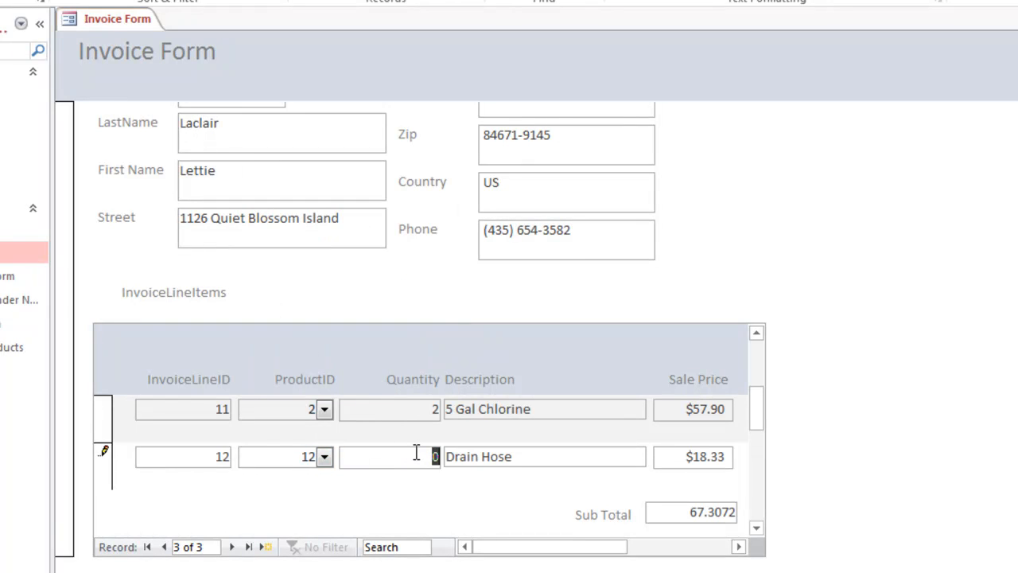
pyautogui.press('Tab')
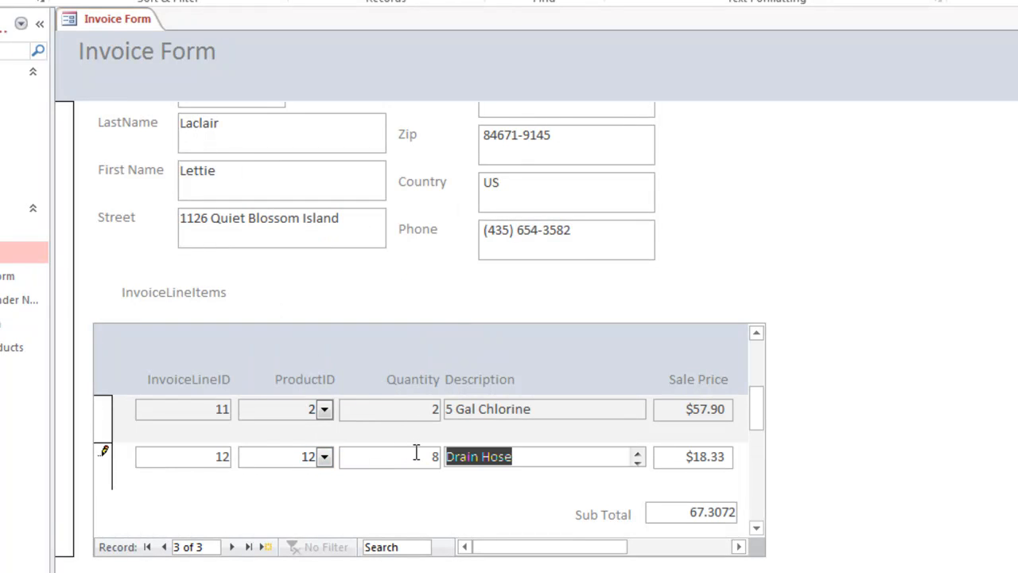
pyautogui.press('Tab')
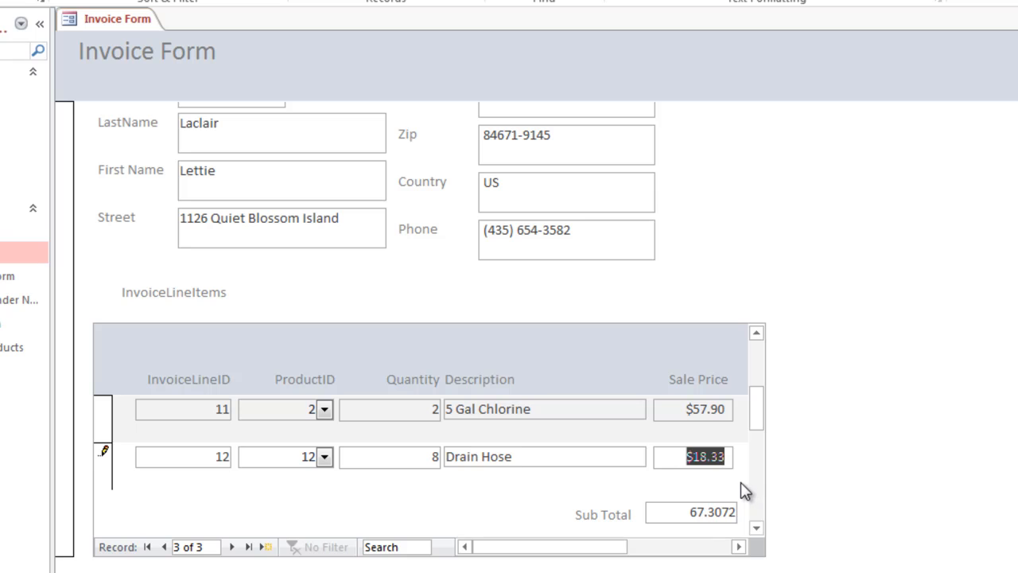
pyautogui.press('Tab')
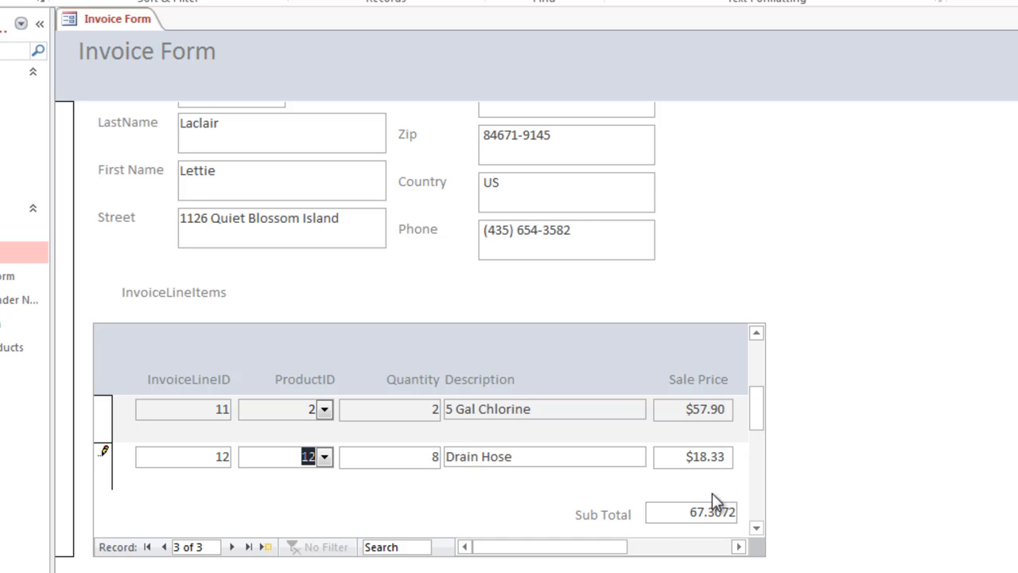
pyautogui.press('Tab')
pyautogui.press('Tab')
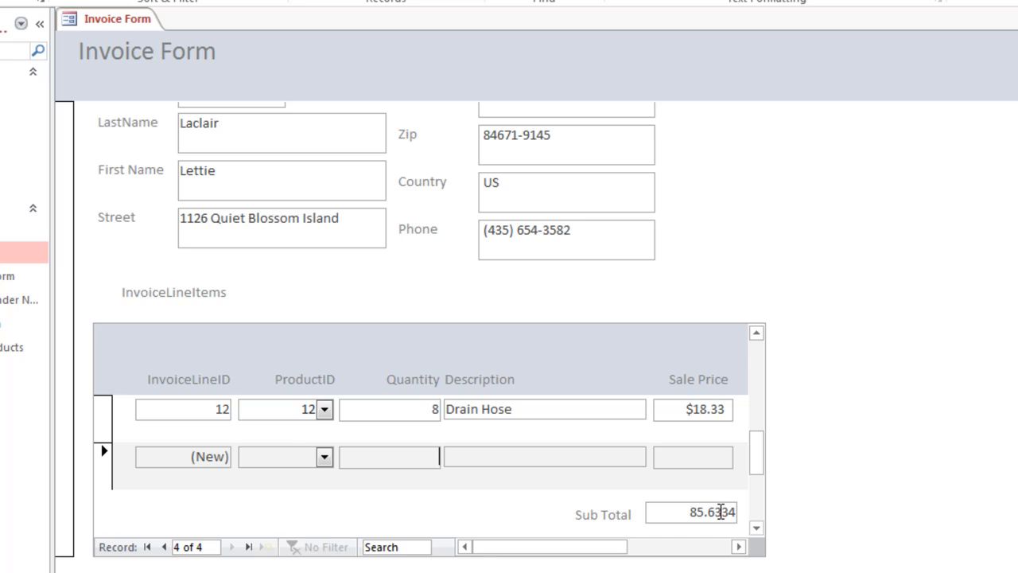
# Step: In Design View, set the Format property of the subform footer's sum text box to Currency
pyautogui.rightClick(137, 25)
pyautogui.click(184, 151)
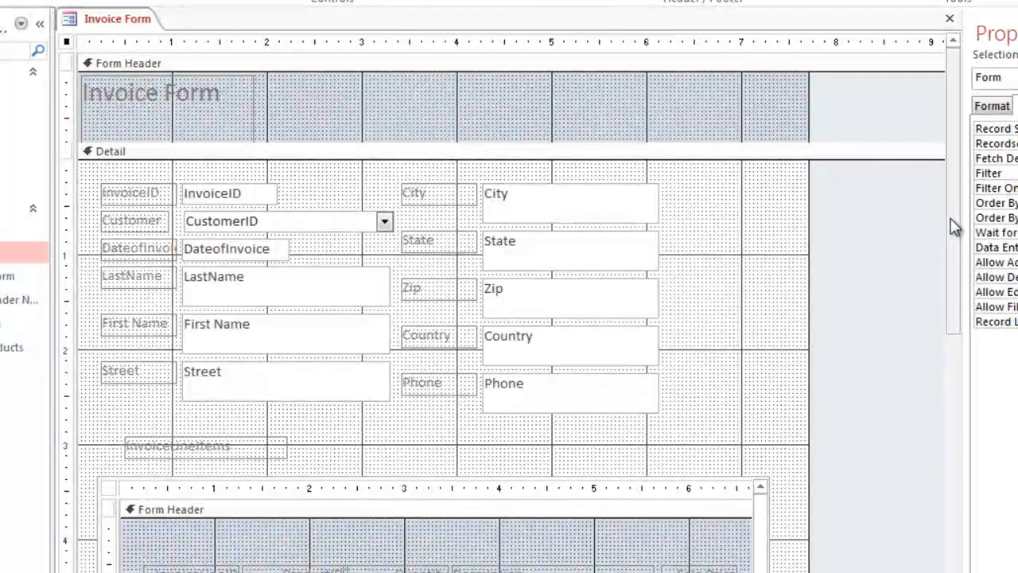
pyautogui.scroll(-5, 954, 226)
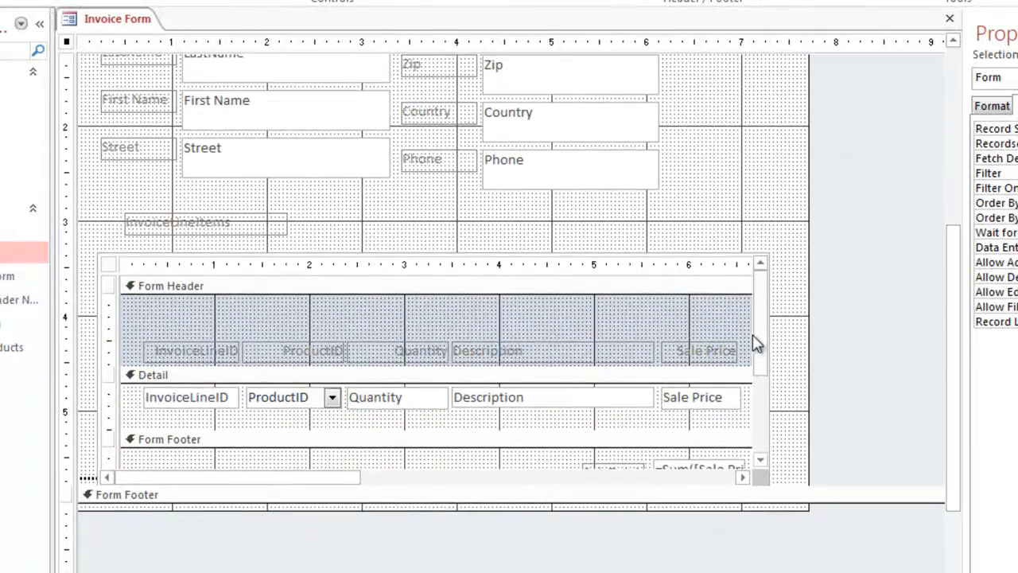
pyautogui.scroll(-2, 756, 364)
pyautogui.click(678, 398)
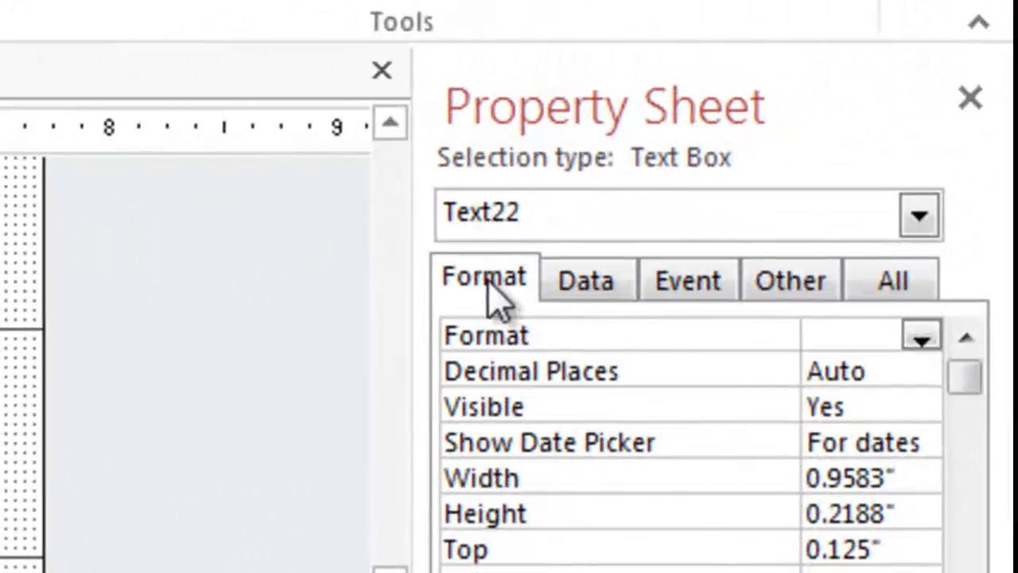
pyautogui.click(994, 107)
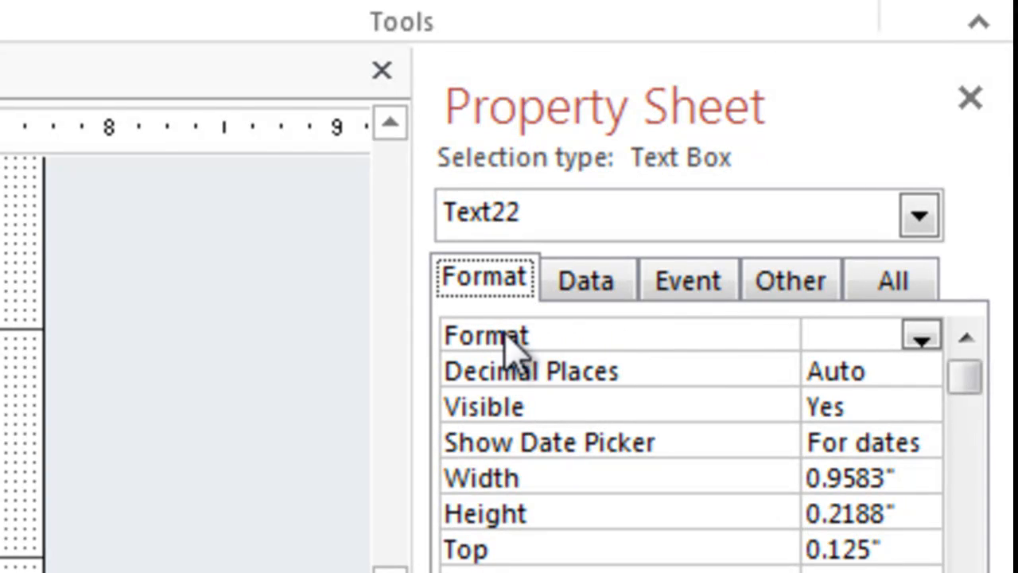
pyautogui.click(921, 338)
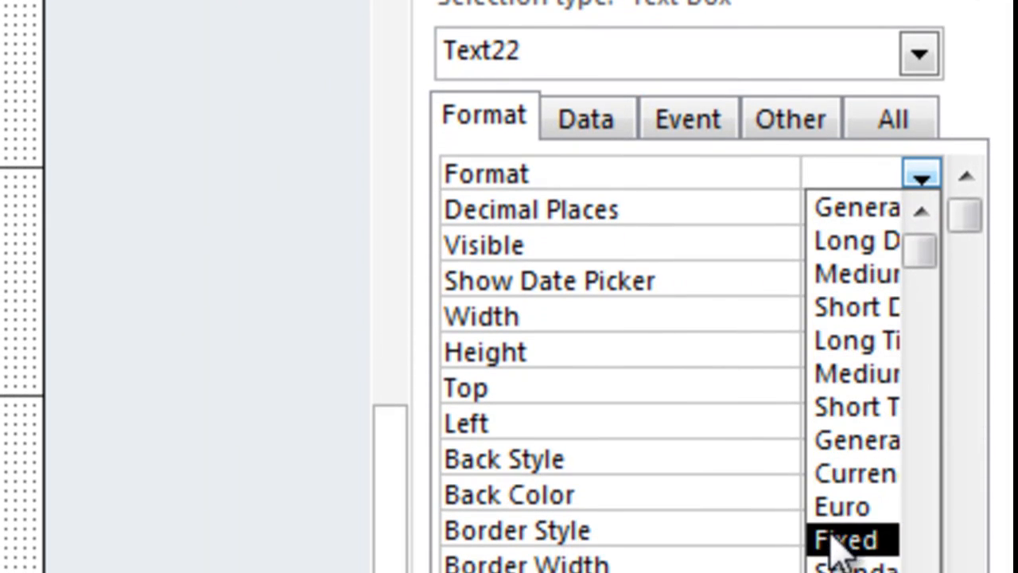
pyautogui.click(857, 476)
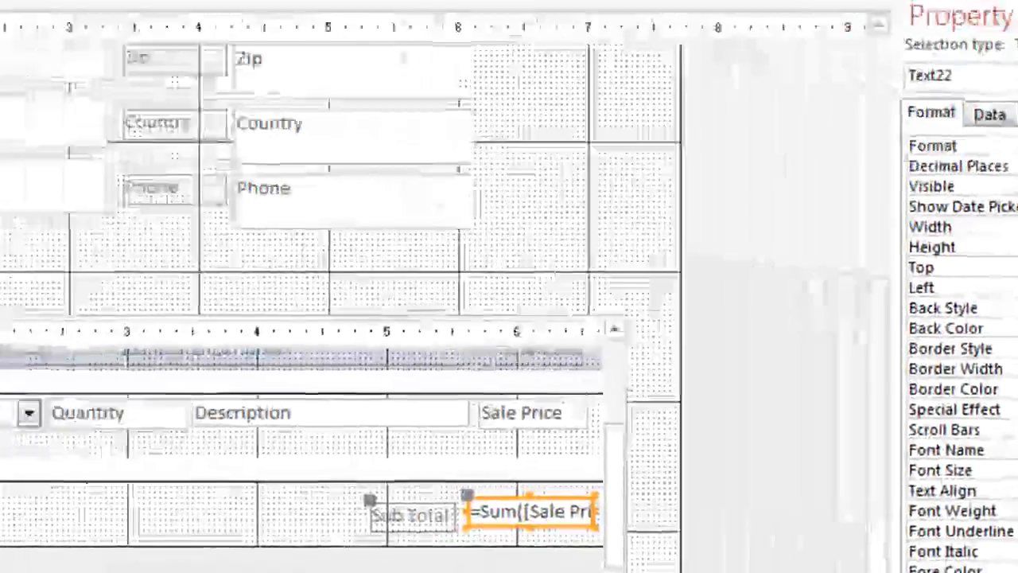
# Step: Return to Form View and browse the invoices back to the first one, checking each Sub Total
pyautogui.rightClick(88, 48)
pyautogui.click(136, 154)
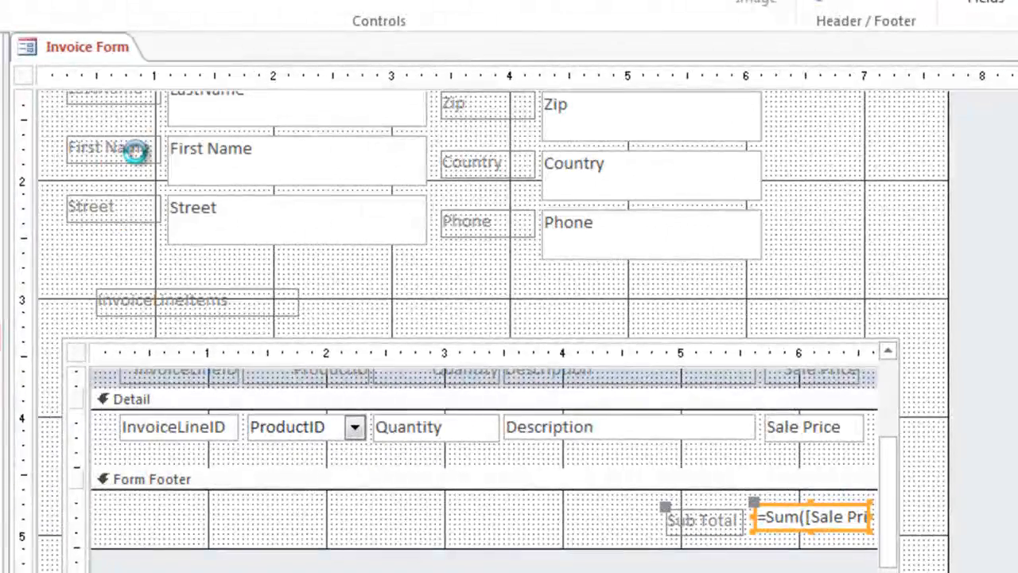
pyautogui.scroll(-3, 993, 510)
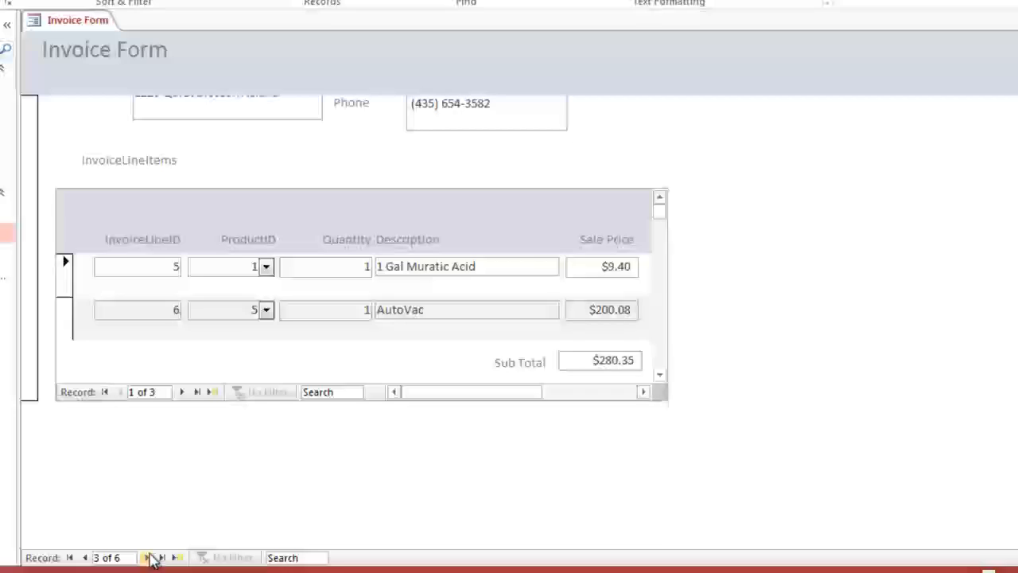
pyautogui.click(149, 559)
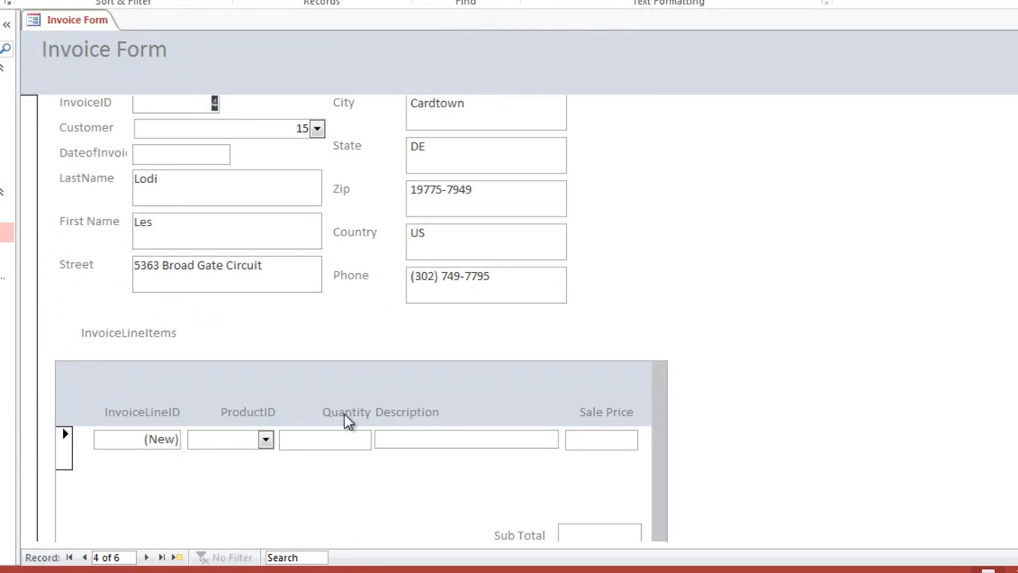
pyautogui.click(85, 558)
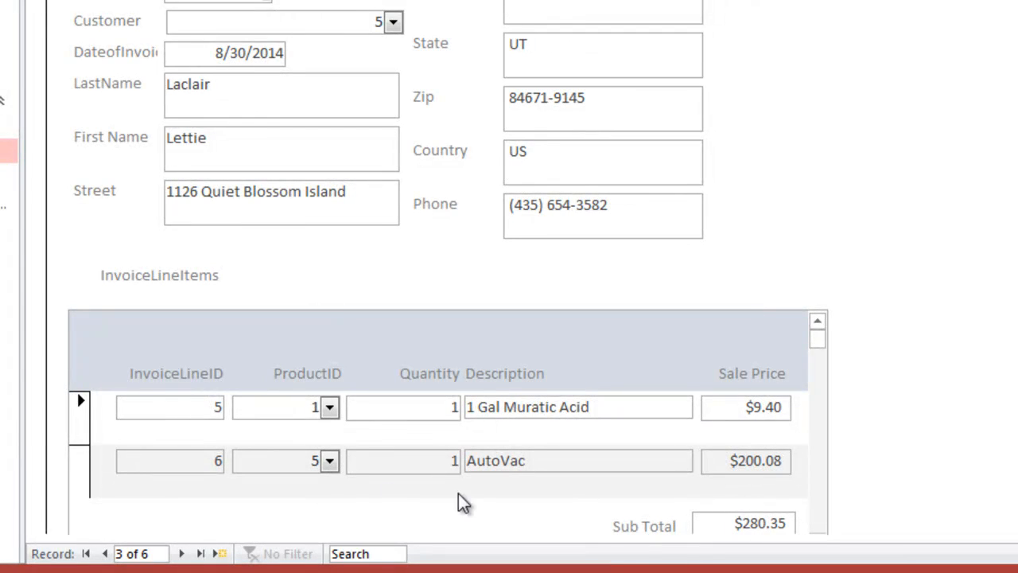
pyautogui.click(102, 554)
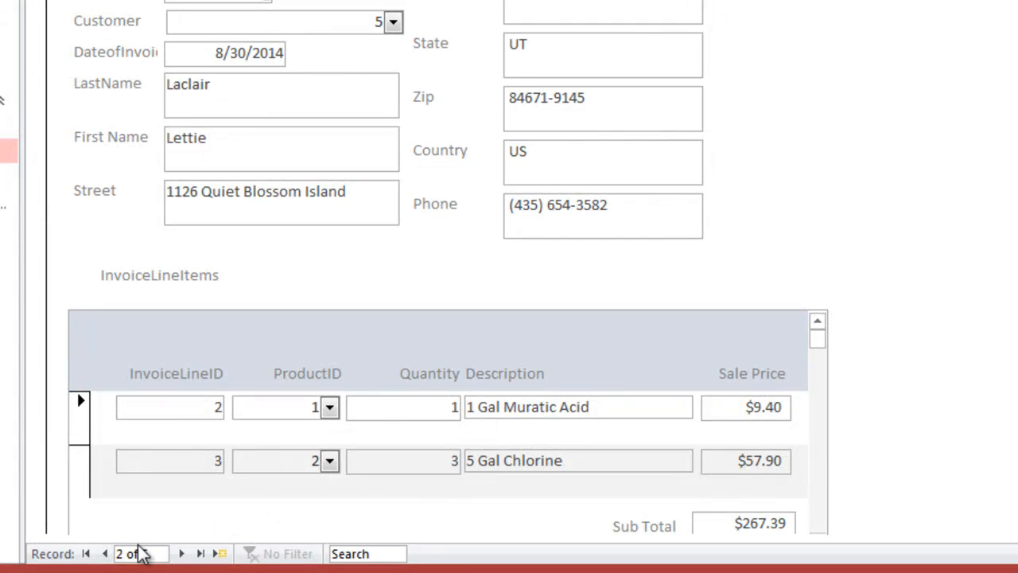
pyautogui.click(107, 554)
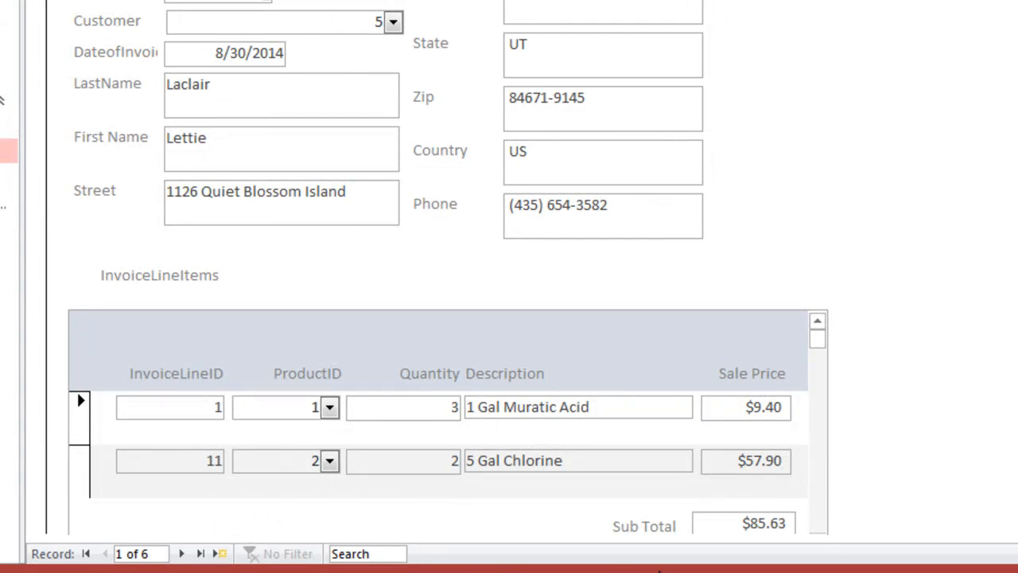